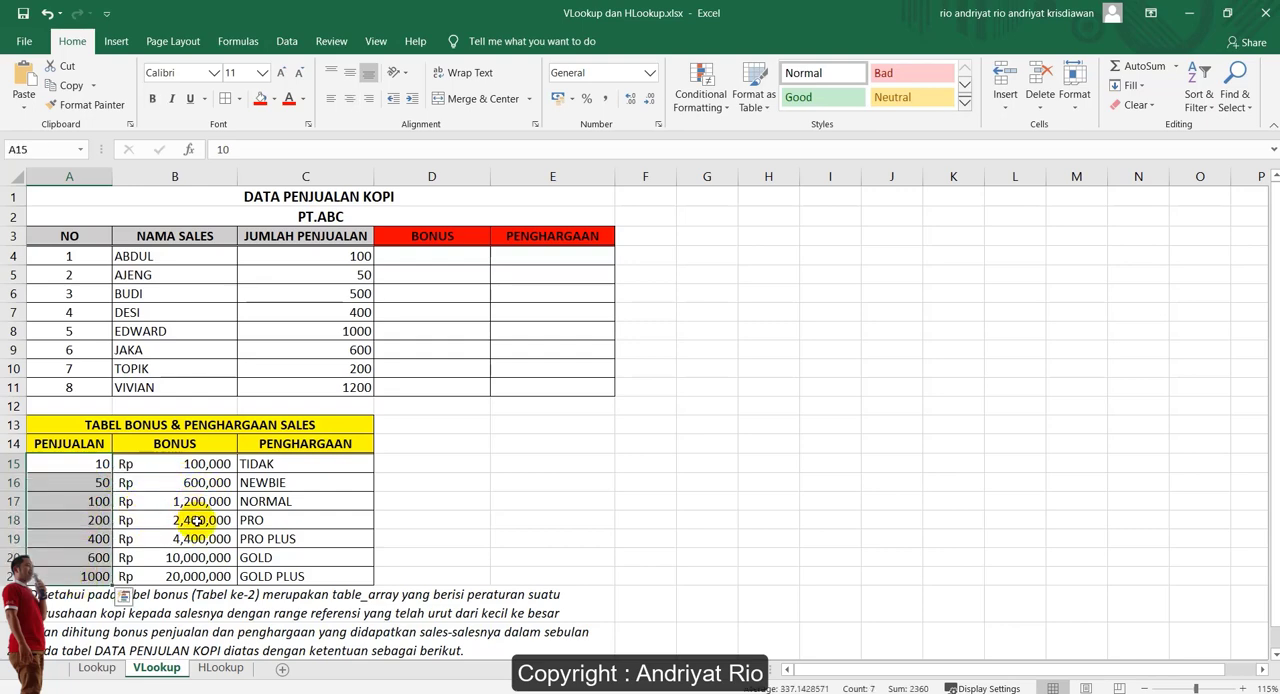
Examine the bonus and award table's columns, then the sales table with its empty BONUS and PENGHARGAAN columns
{"action": "left_click", "coordinate": [175, 445]}
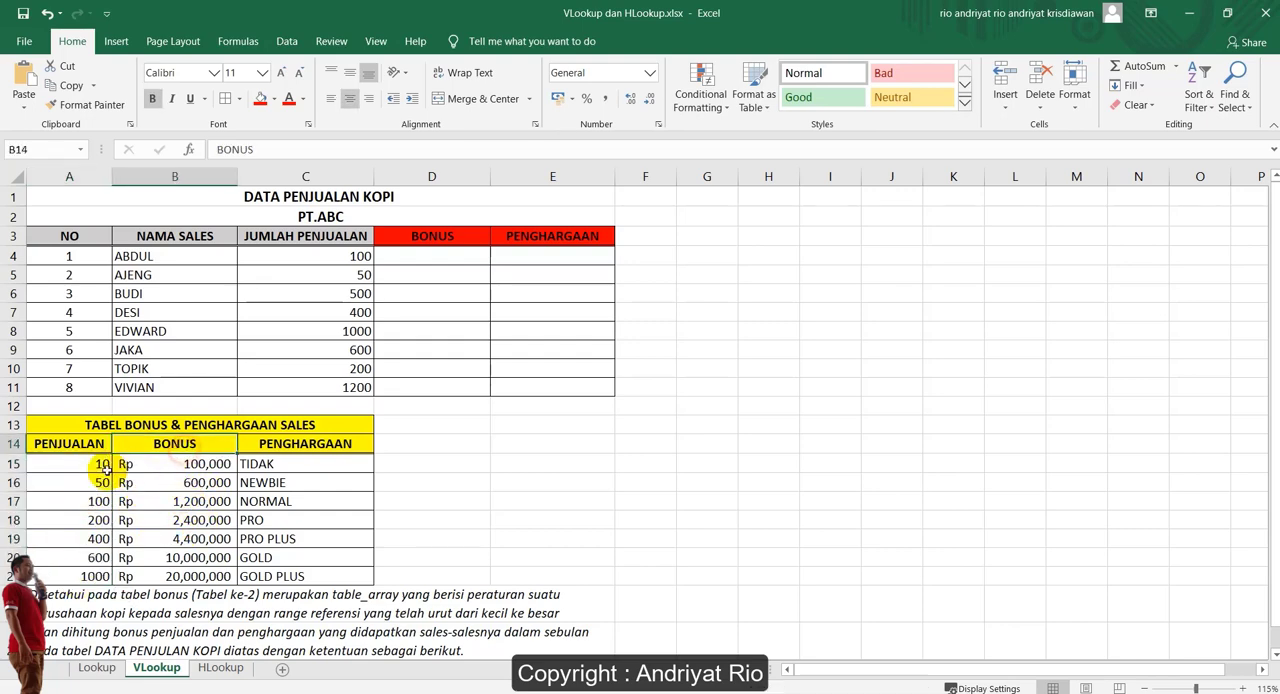
{"action": "left_click", "coordinate": [104, 466]}
{"action": "left_click", "coordinate": [190, 464]}
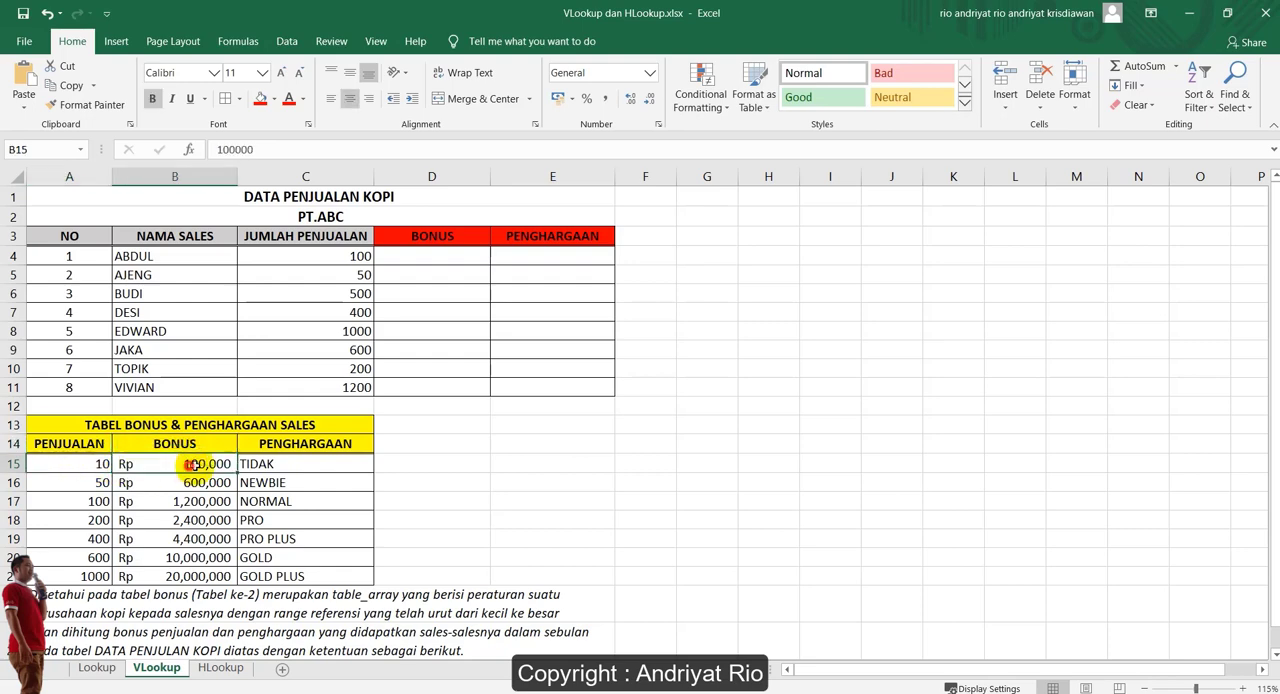
{"action": "left_click", "coordinate": [300, 444]}
{"action": "left_click", "coordinate": [300, 503]}
{"action": "left_click", "coordinate": [271, 521]}
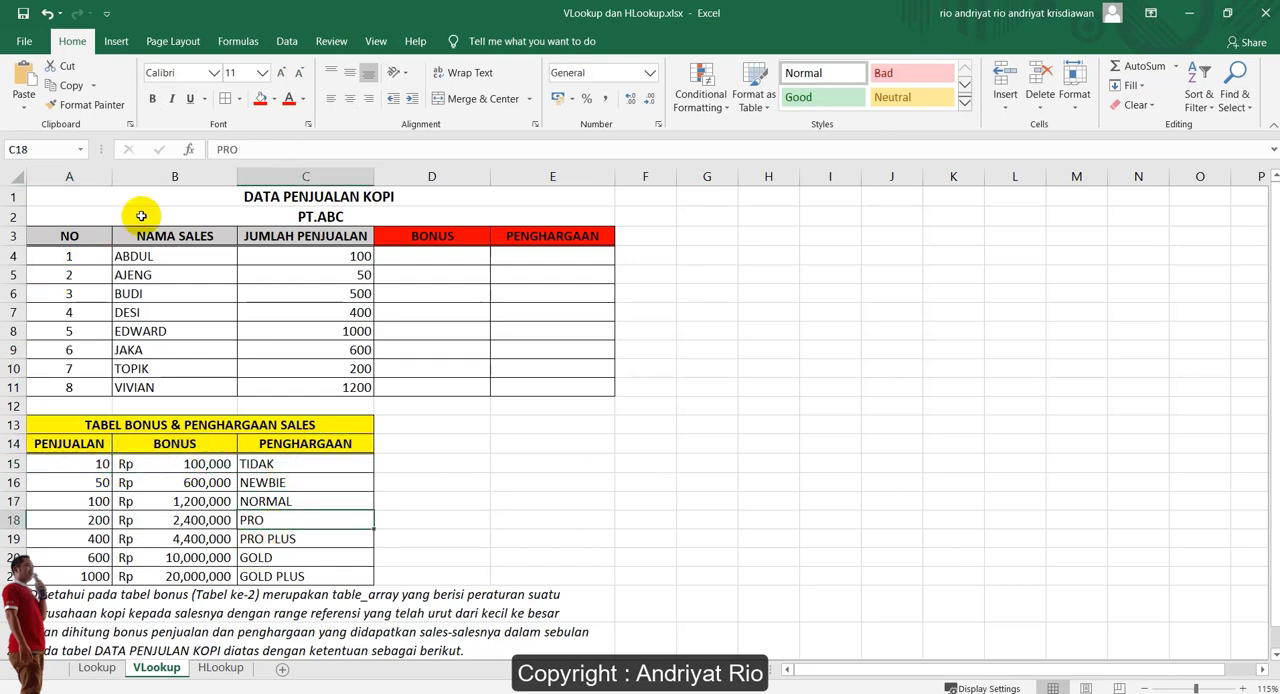
{"action": "left_click_drag", "start_coordinate": [68, 236], "coordinate": [555, 386]}
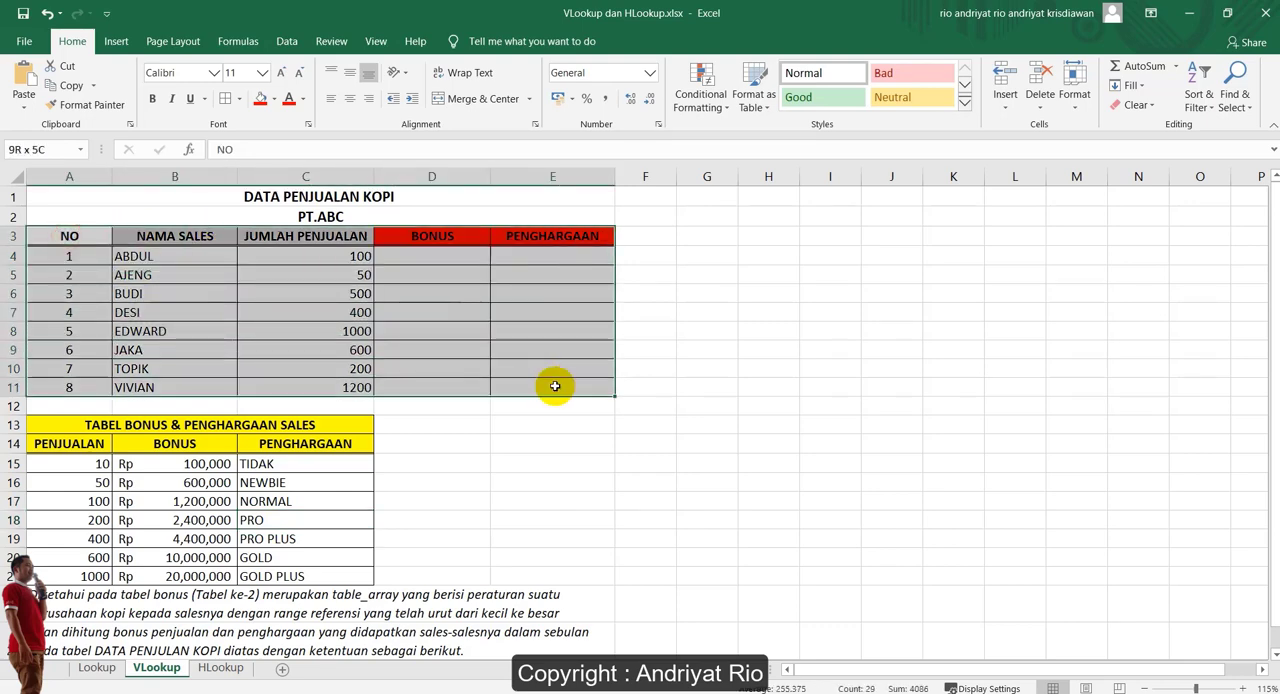
{"action": "left_click", "coordinate": [281, 253]}
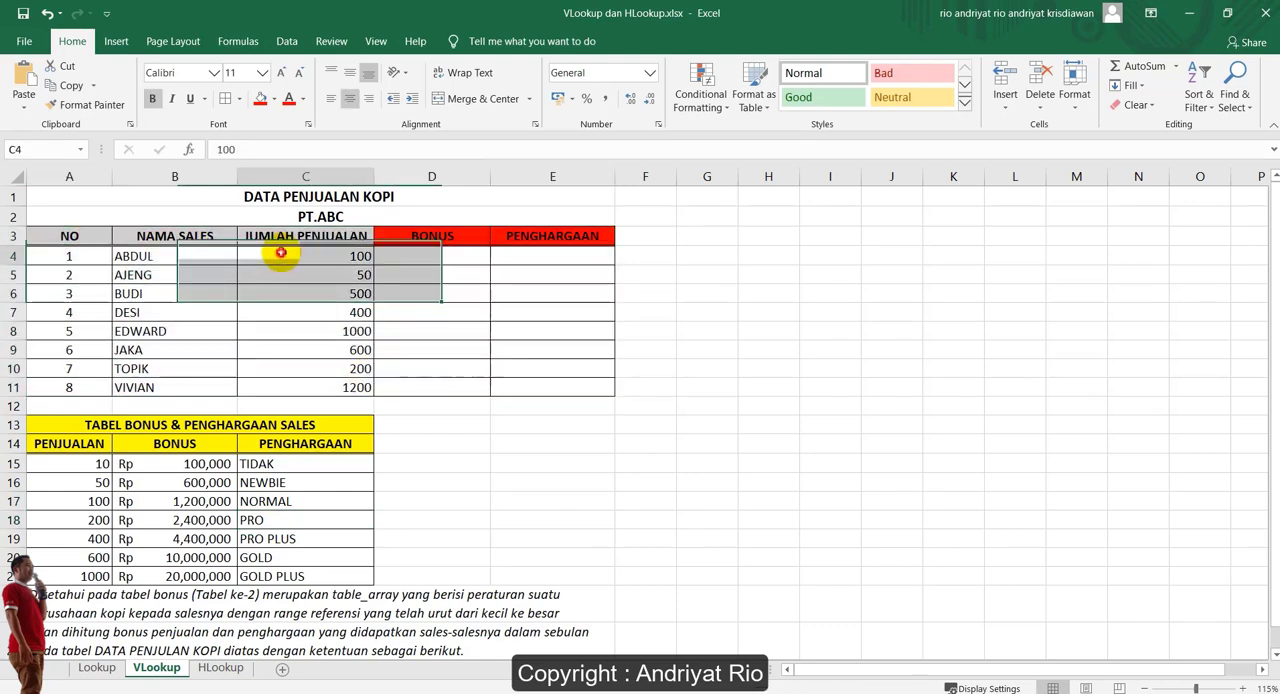
{"action": "left_click", "coordinate": [279, 377]}
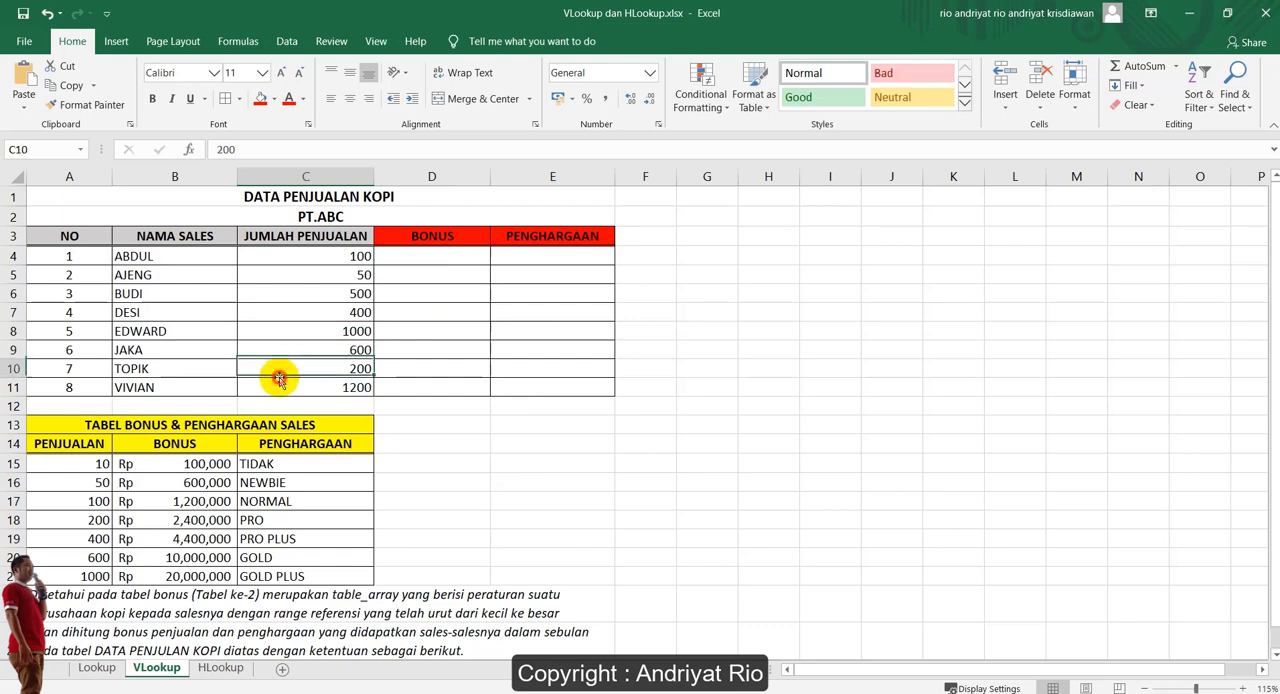
{"action": "left_click", "coordinate": [416, 258]}
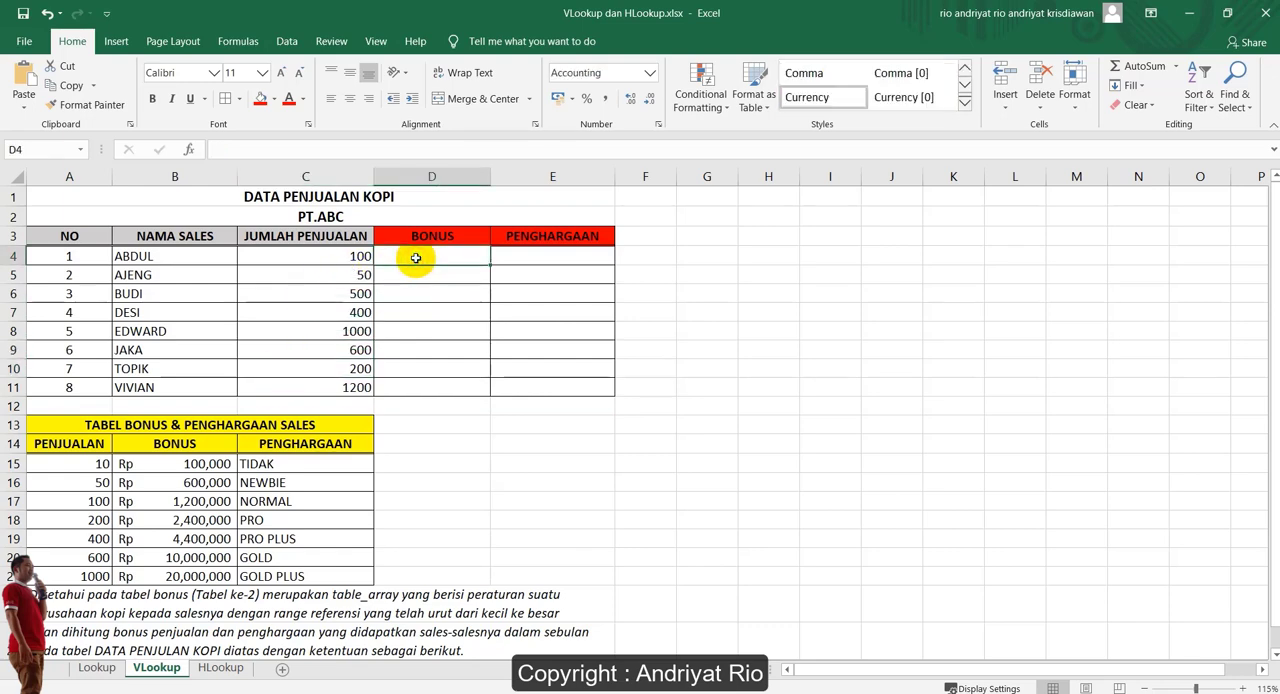
{"action": "left_click", "coordinate": [533, 261]}
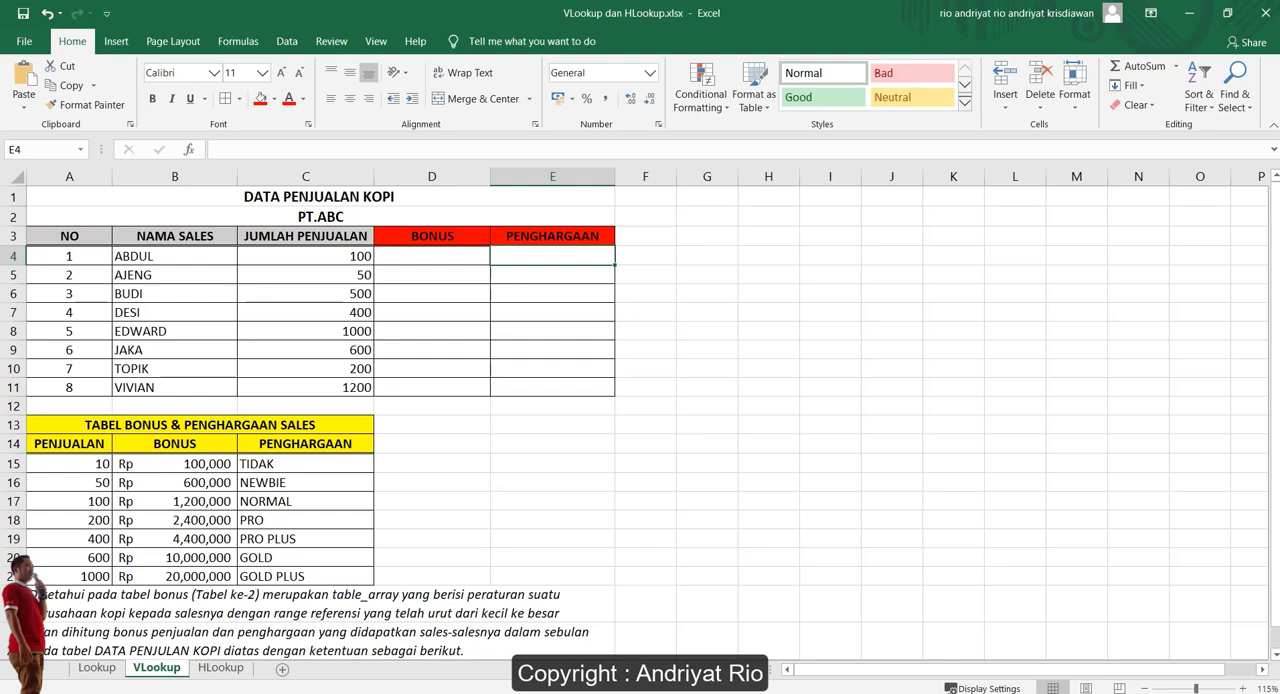
{"action": "left_click", "coordinate": [495, 444]}
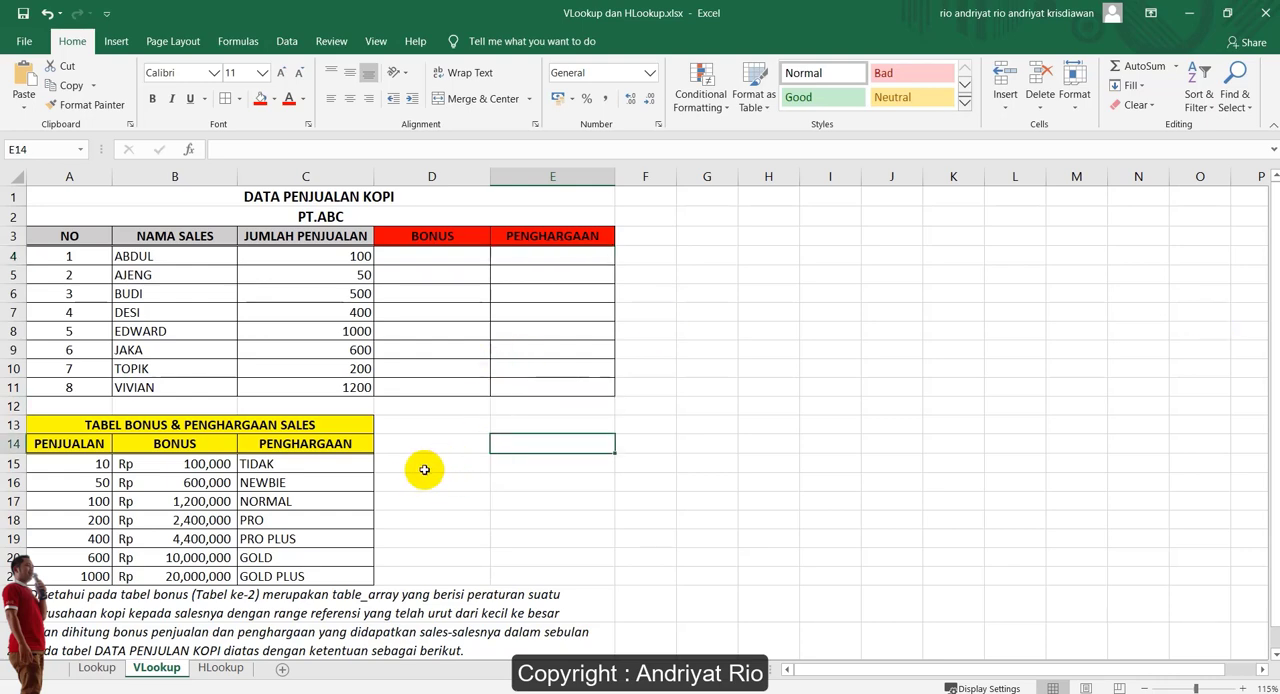
Name the bonus table data A15:C21 "sales", then check that selecting the range shows that name
{"action": "left_click_drag", "start_coordinate": [95, 464], "coordinate": [316, 577]}
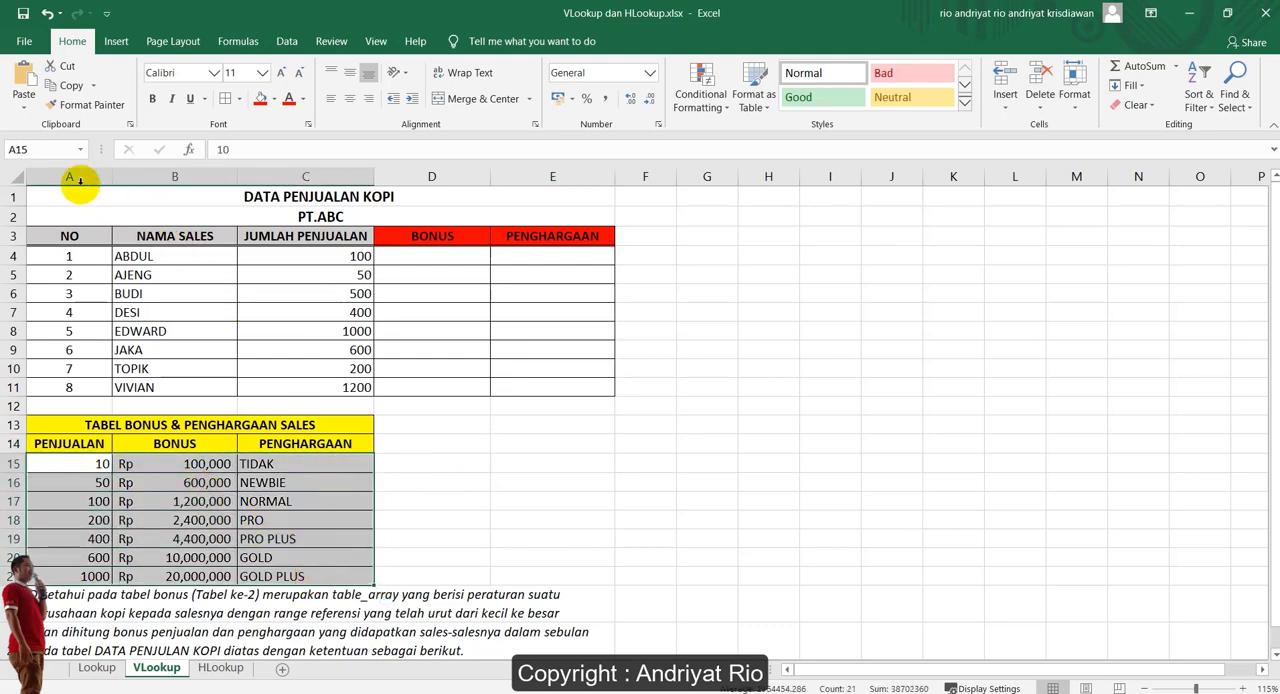
{"action": "left_click", "coordinate": [44, 152]}
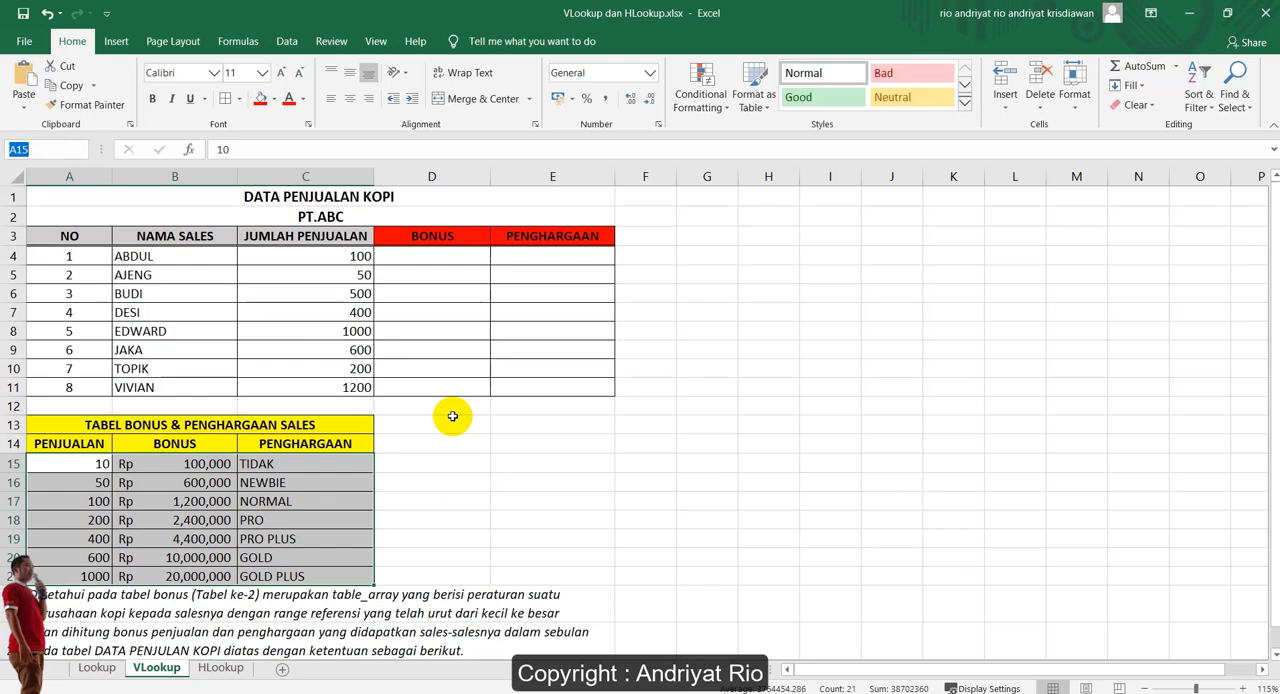
{"action": "type", "text": "sales"}
{"action": "key", "text": "Return"}
{"action": "left_click", "coordinate": [425, 462]}
{"action": "left_click", "coordinate": [90, 465]}
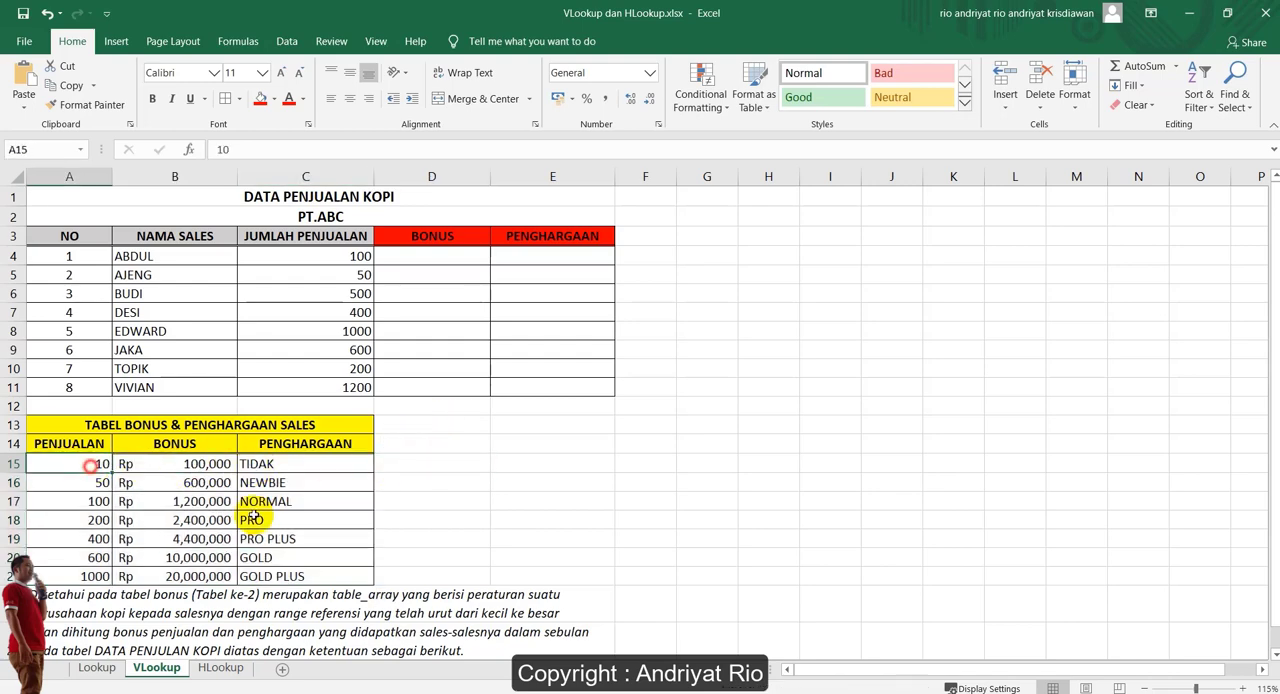
{"action": "left_click", "coordinate": [320, 574], "text": "shift"}
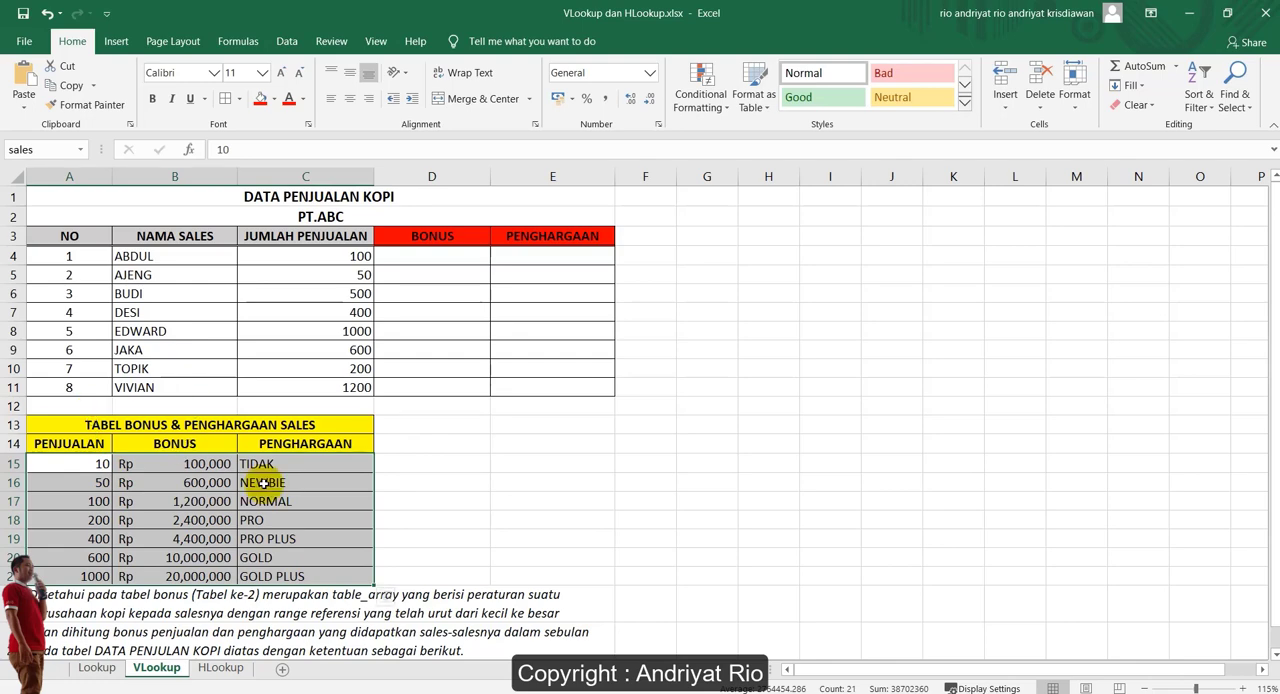
{"action": "left_click", "coordinate": [66, 404]}
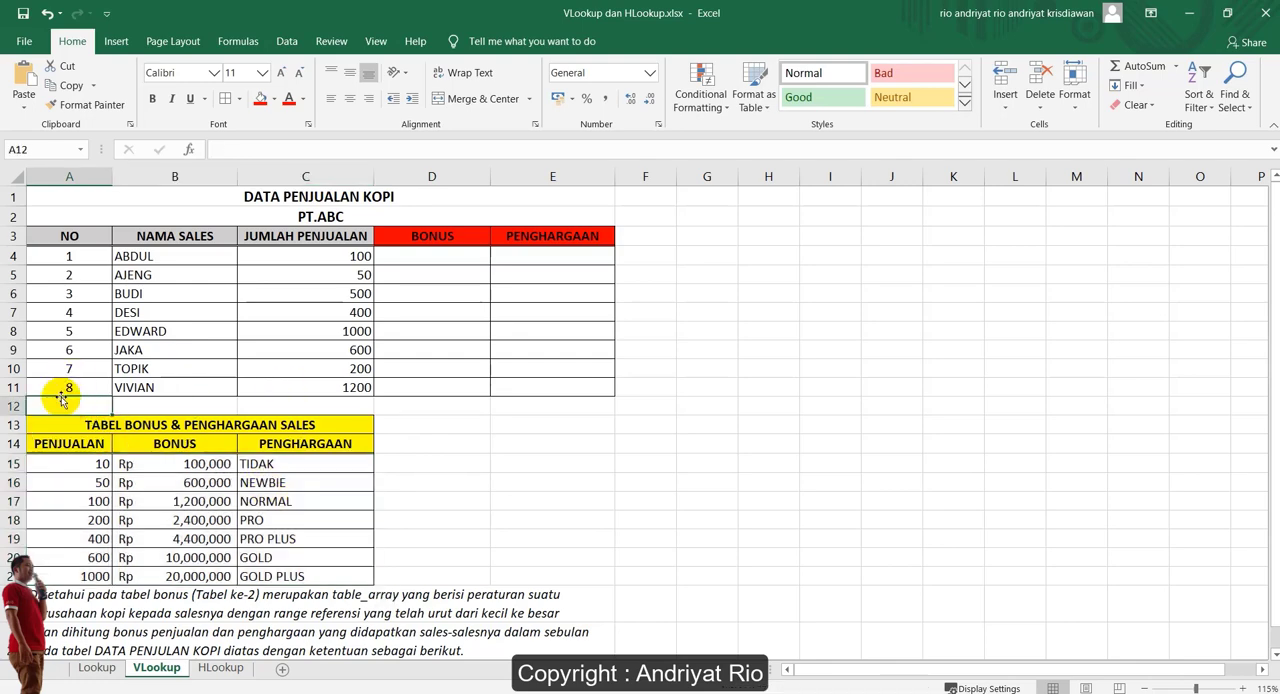
{"action": "left_click_drag", "start_coordinate": [60, 466], "coordinate": [65, 576]}
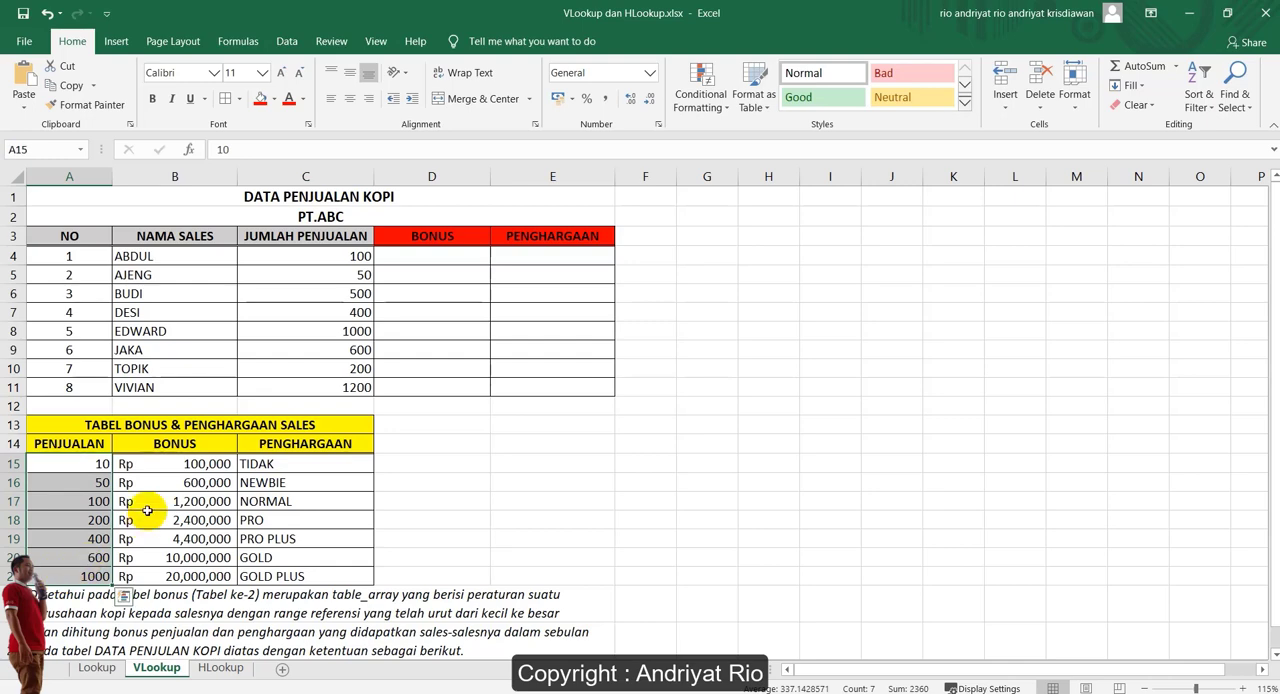
Enter =VLOOKUP(C4,sales,2,TRUE) in D4 to look up the first salesperson's bonus by approximate match
{"action": "left_click", "coordinate": [417, 261]}
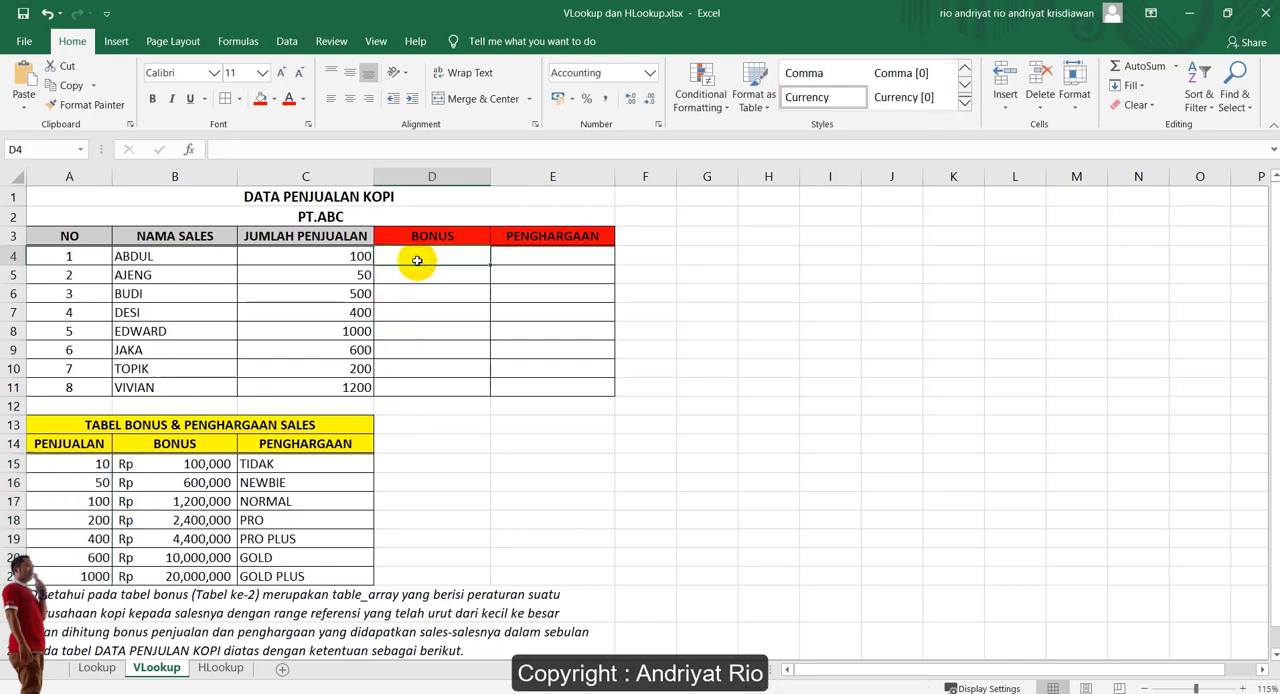
{"action": "type", "text": "="}
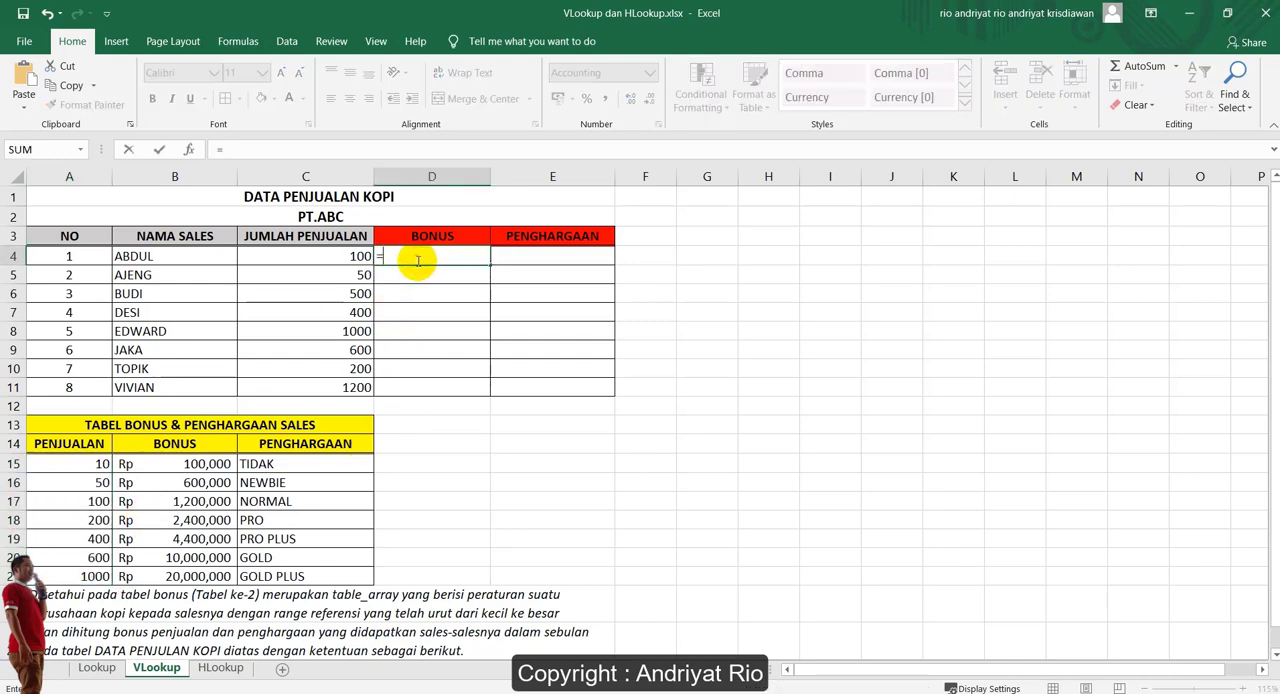
{"action": "type", "text": "v"}
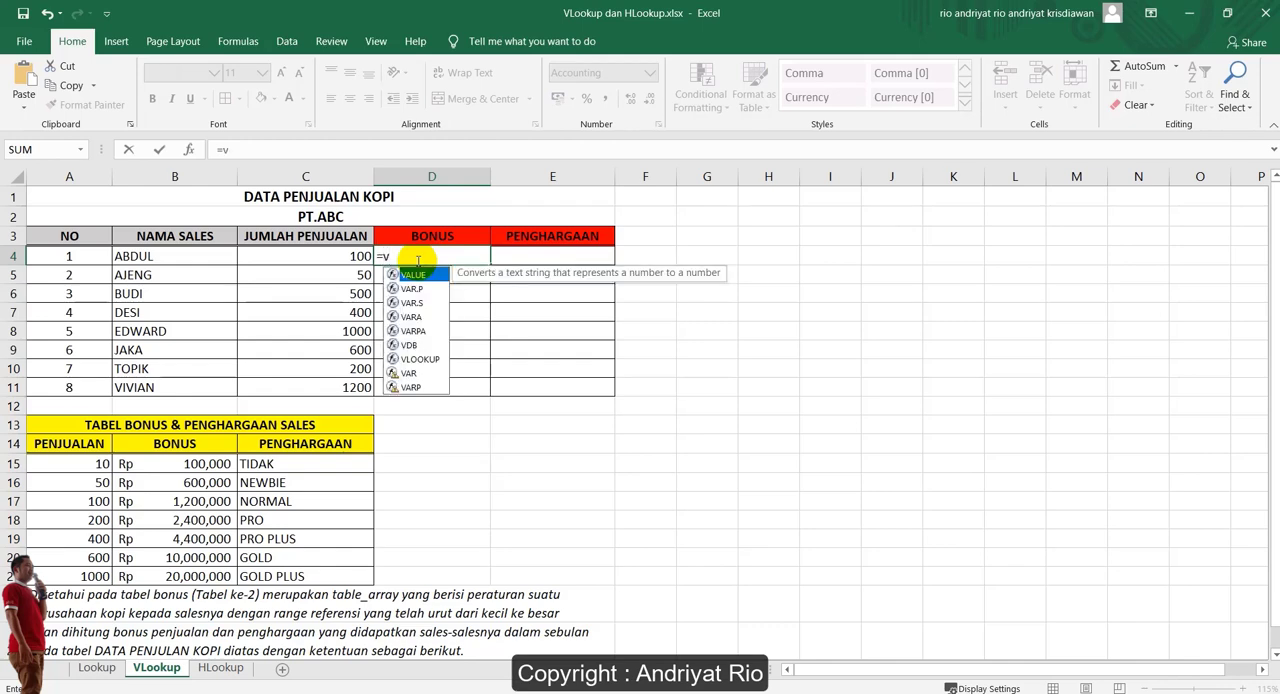
{"action": "type", "text": "lo"}
{"action": "key", "text": "Tab"}
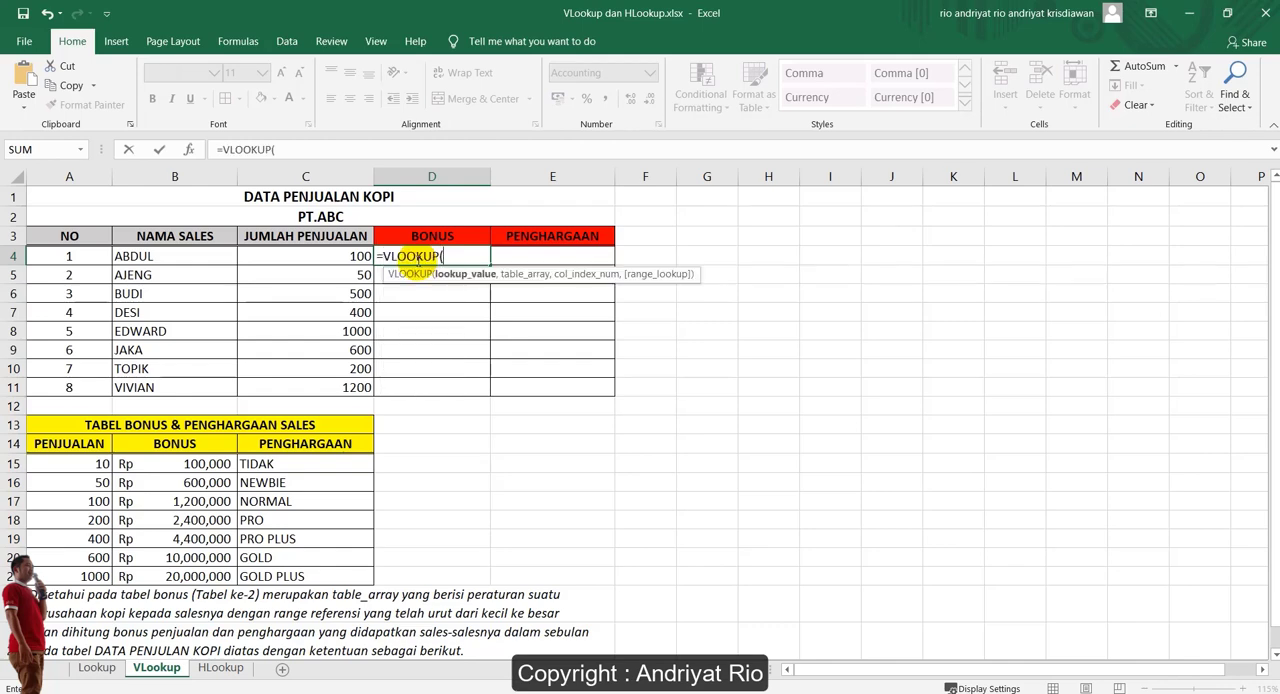
{"action": "left_click", "coordinate": [303, 257]}
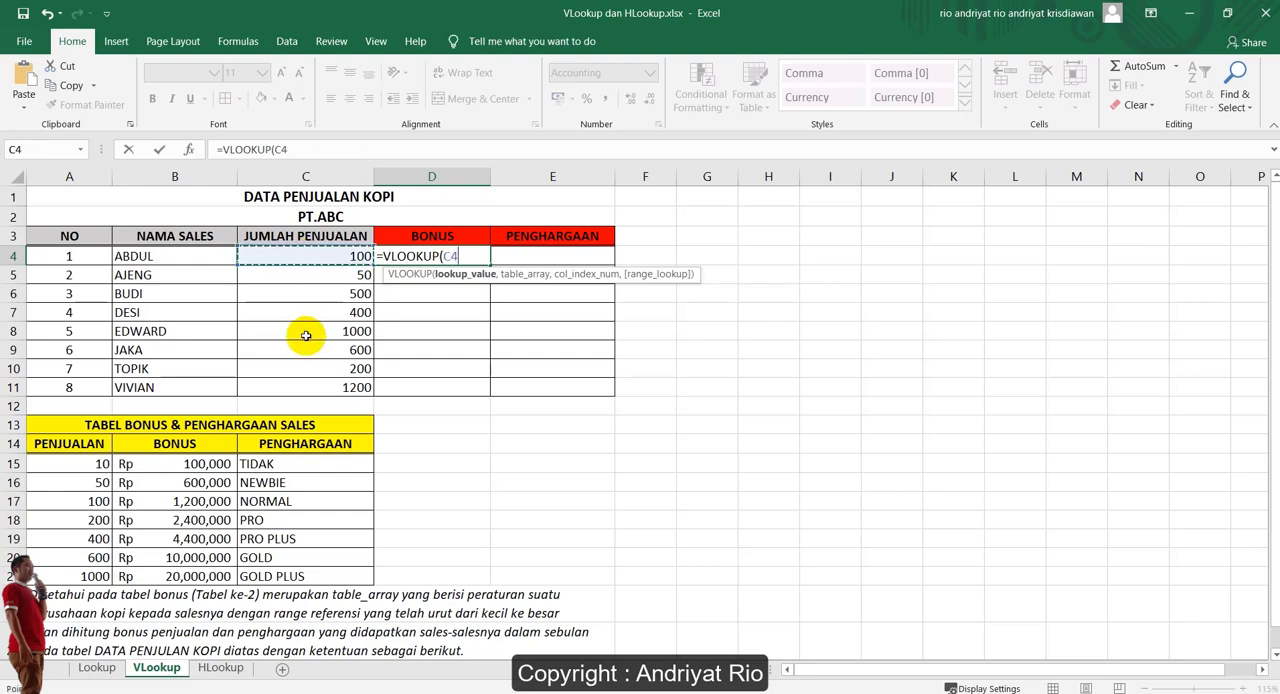
{"action": "type", "text": ","}
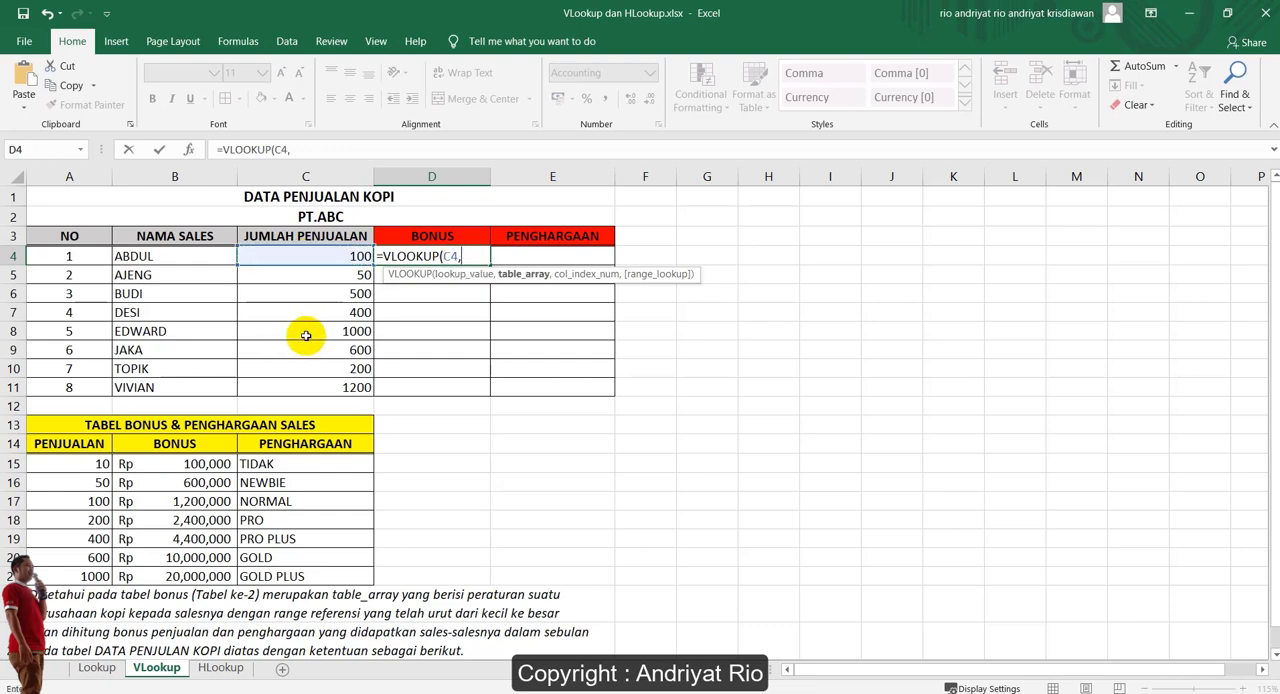
{"action": "type", "text": "s"}
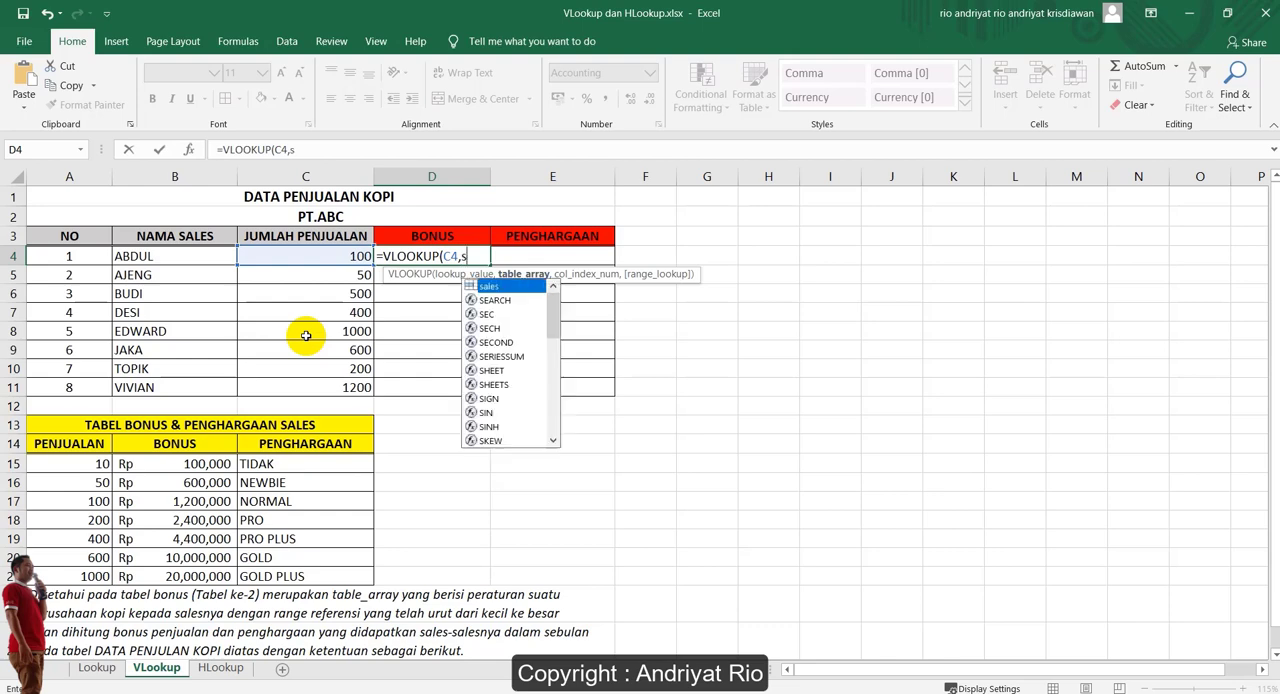
{"action": "type", "text": "ales,2"}
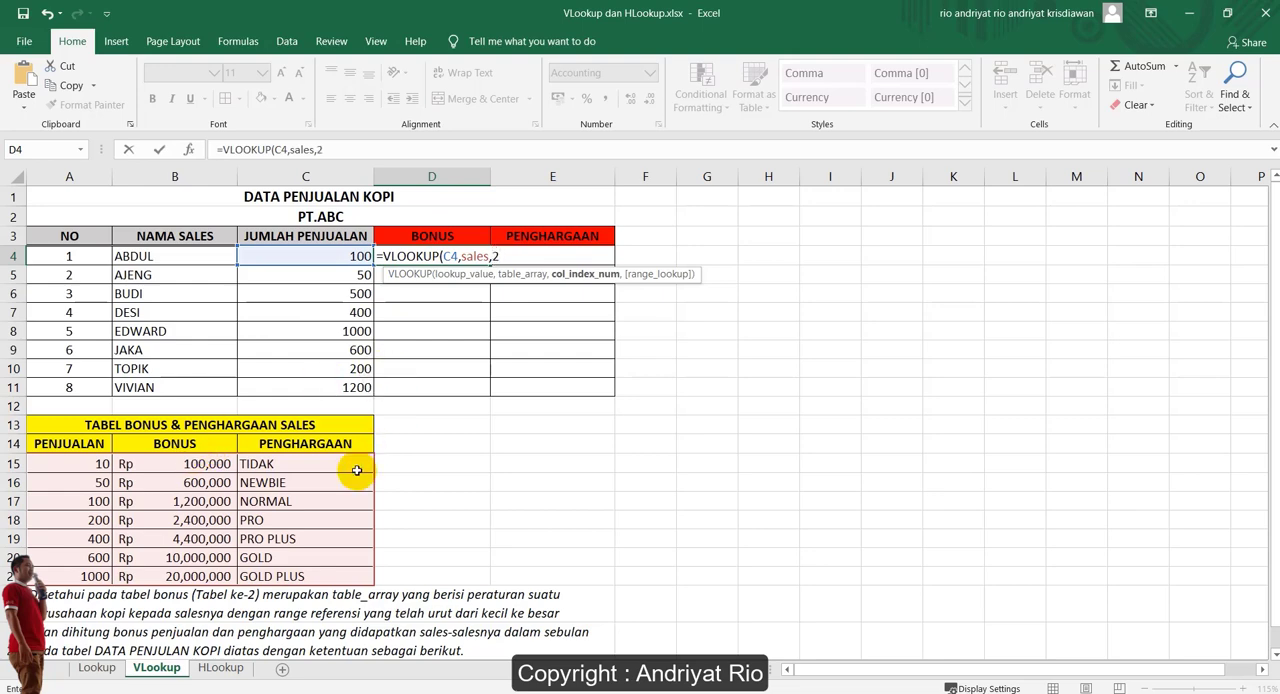
{"action": "type", "text": ",tr"}
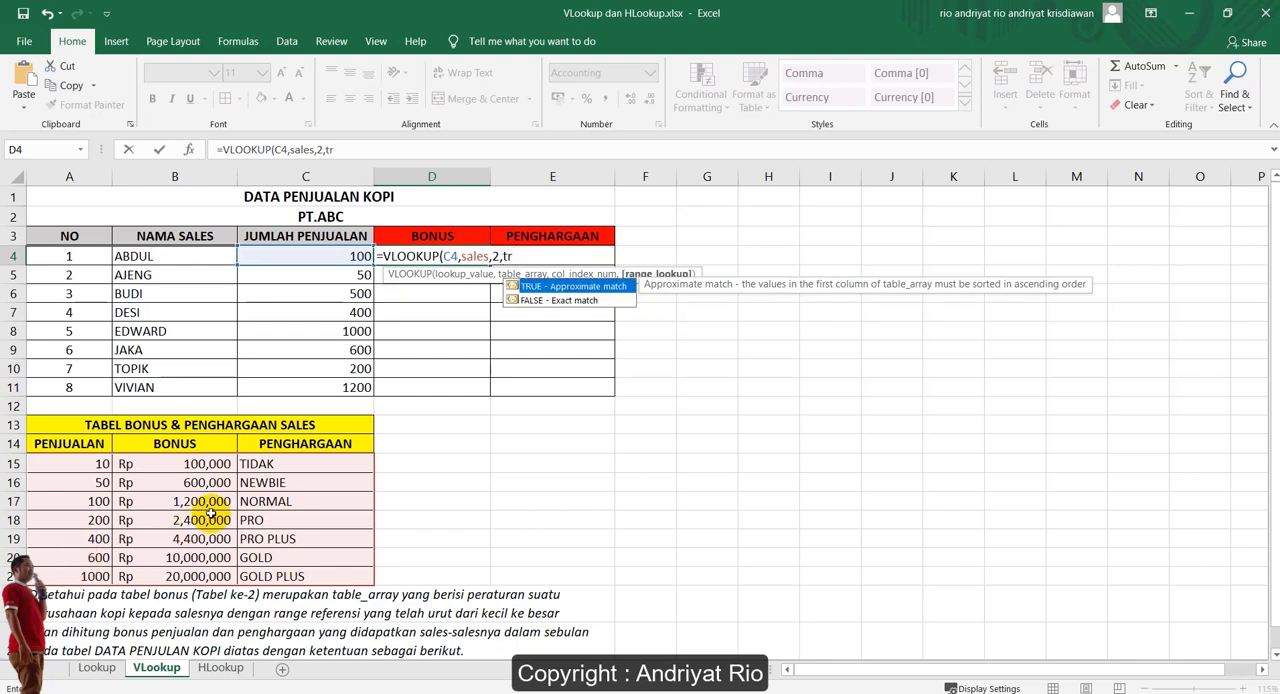
{"action": "key", "text": "Tab"}
{"action": "type", "text": ")"}
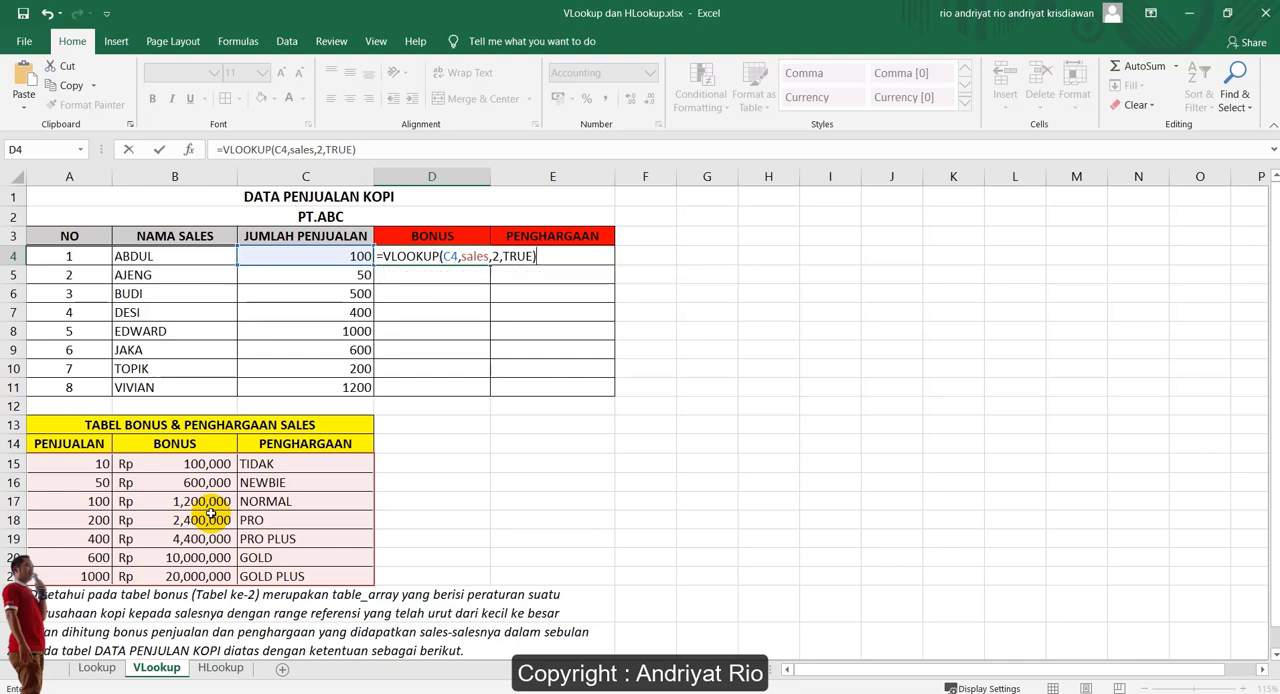
{"action": "key", "text": "Return"}
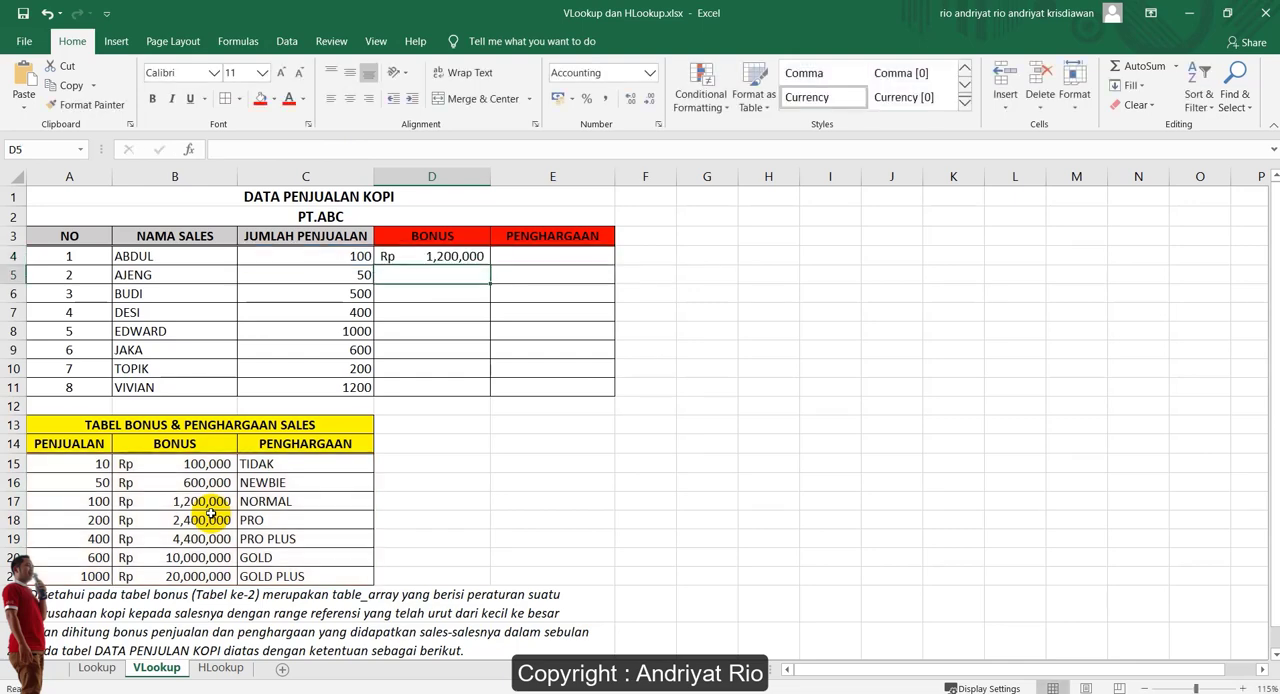
Fill the approximate-match bonus formula from D4 down to D11 and compare D6 with the bonus table's 400 row
{"action": "left_click", "coordinate": [440, 256]}
{"action": "left_click_drag", "start_coordinate": [493, 262], "coordinate": [487, 396]}
{"action": "left_click", "coordinate": [445, 293]}
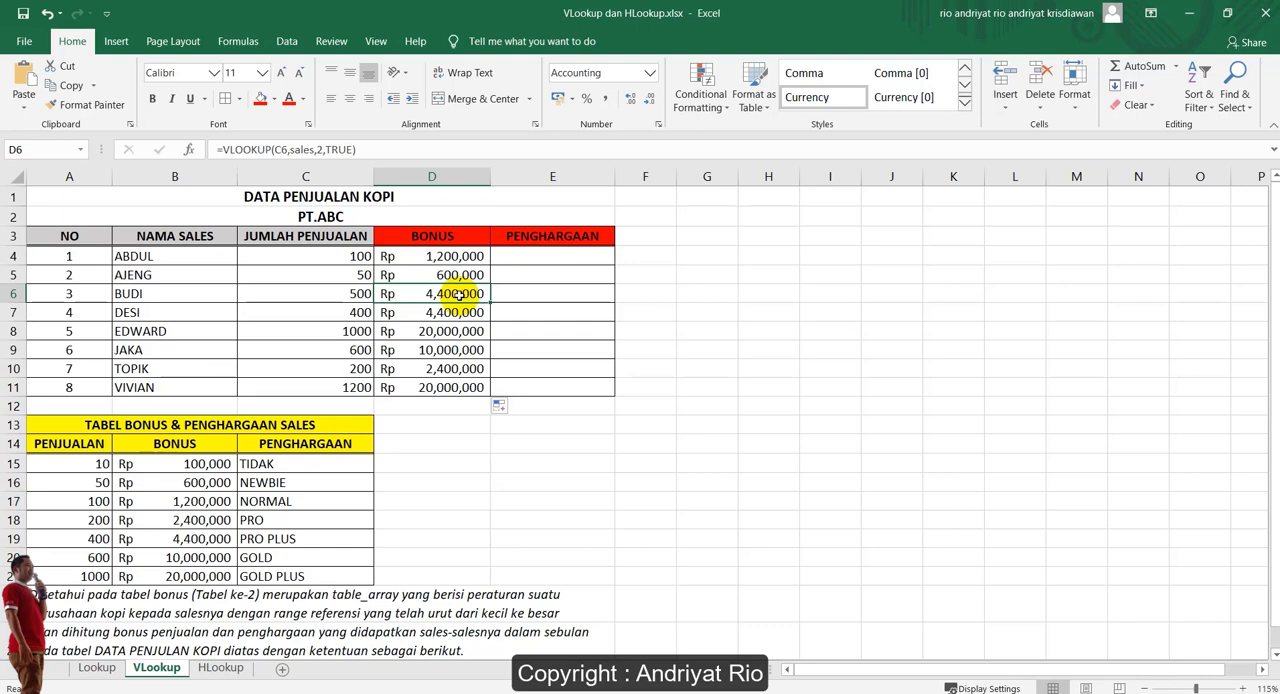
{"action": "left_click", "coordinate": [200, 538]}
{"action": "left_click", "coordinate": [12, 538]}
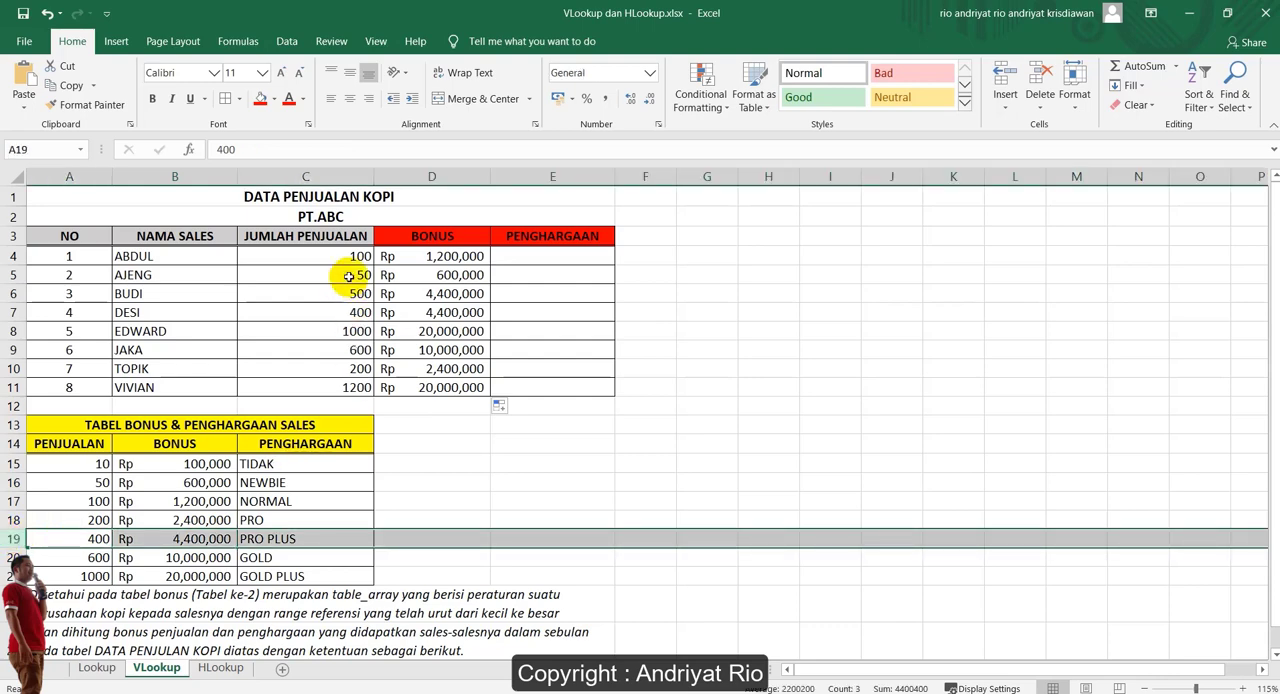
Change the range_lookup argument of the VLOOKUP formula in D4 to FALSE for an exact match
{"action": "left_click", "coordinate": [454, 260]}
{"action": "double_click", "coordinate": [340, 149]}
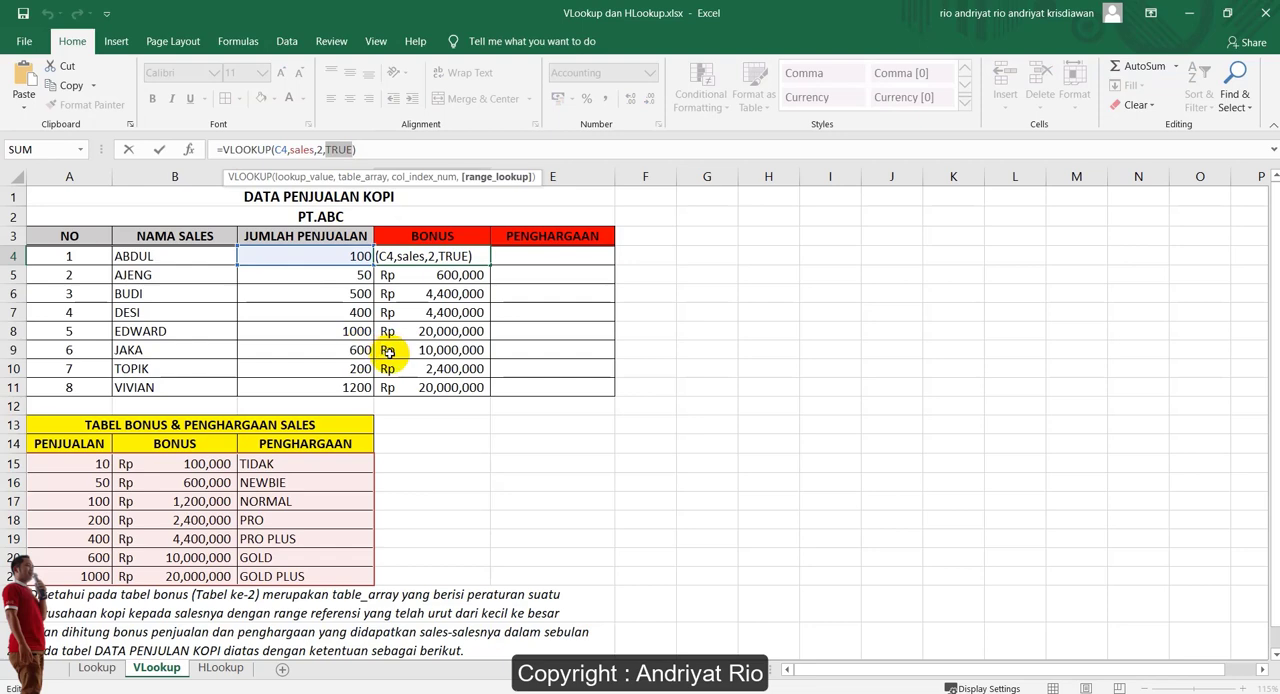
{"action": "type", "text": "FALSE"}
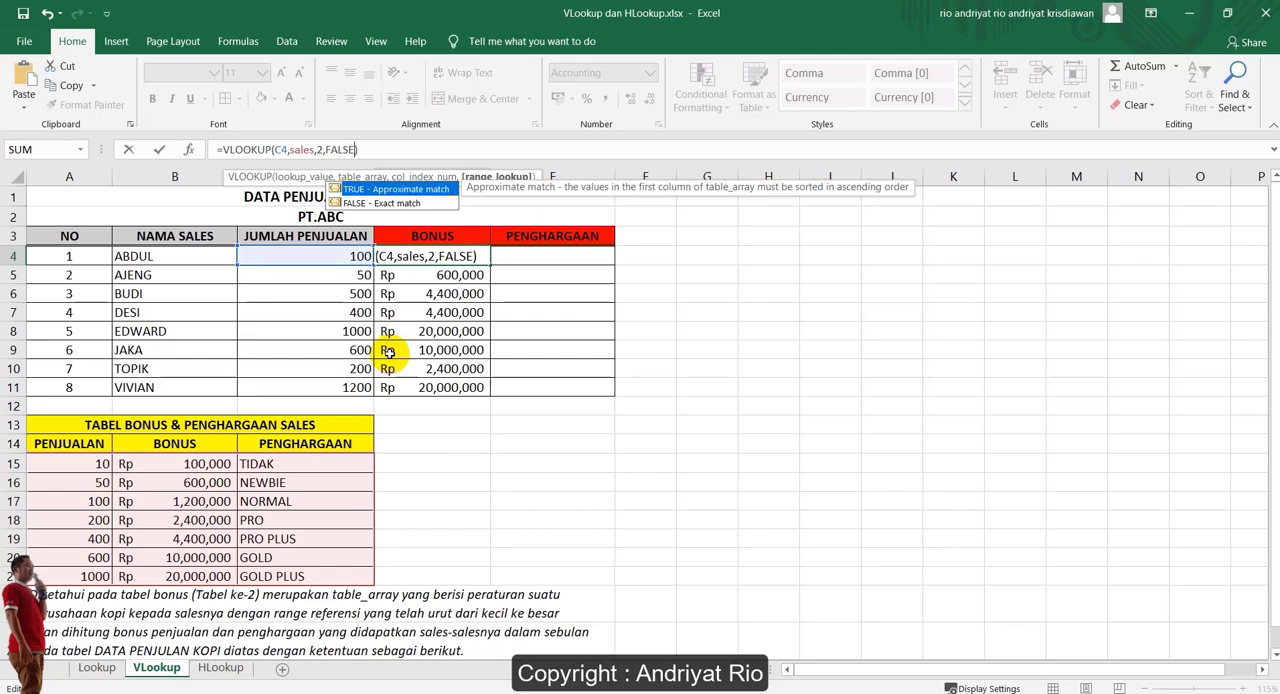
{"action": "key", "text": "Return"}
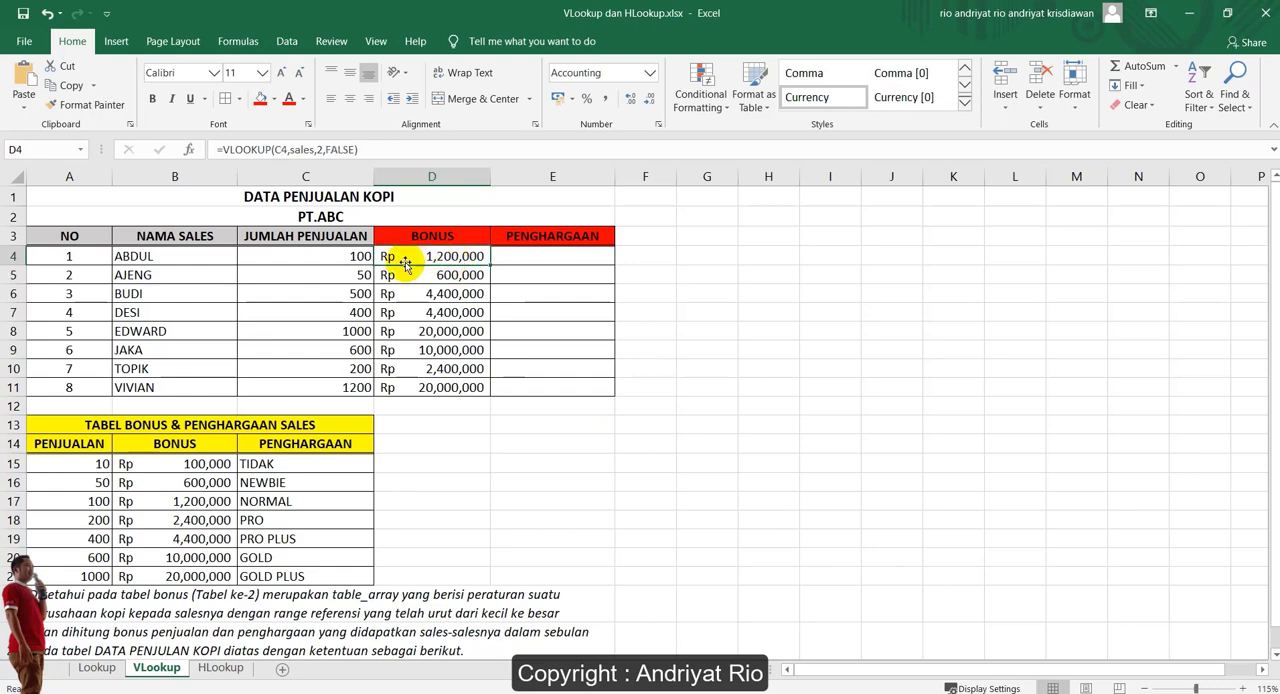
Compare C4 with its matching threshold in A17, fill the exact-match formula from D4 down to D11, and inspect D6
{"action": "left_click", "coordinate": [352, 258]}
{"action": "left_click", "coordinate": [97, 503]}
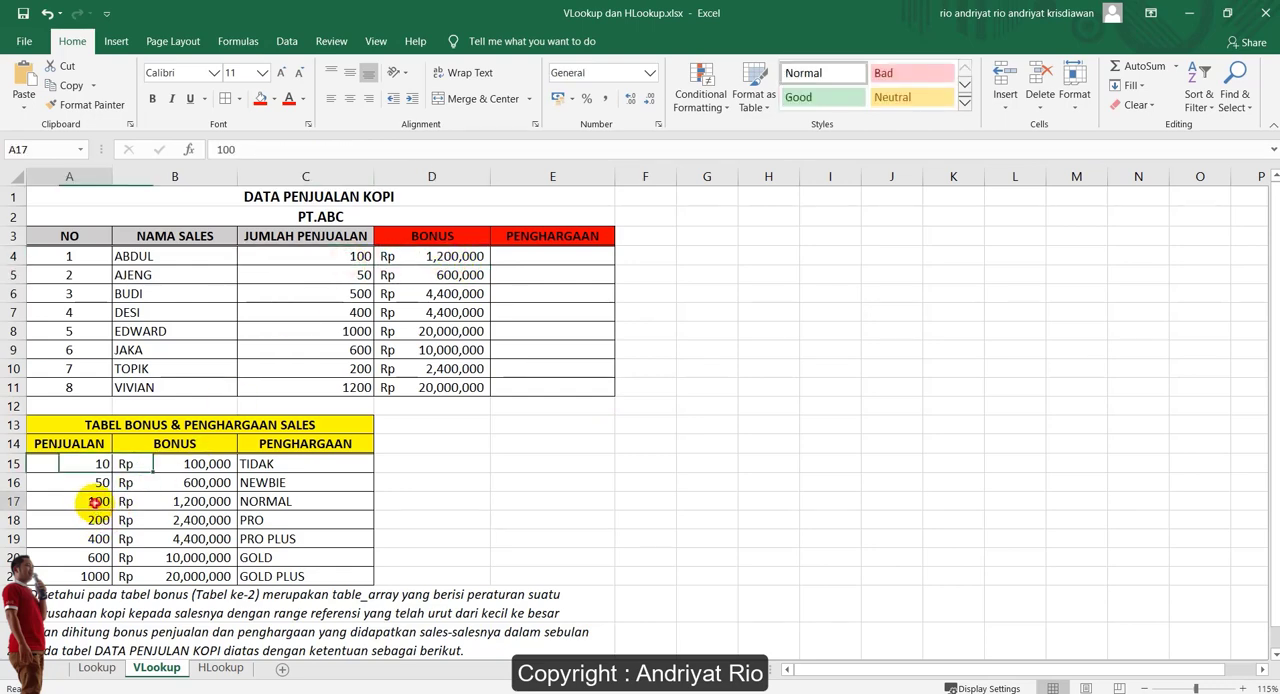
{"action": "left_click", "coordinate": [430, 256]}
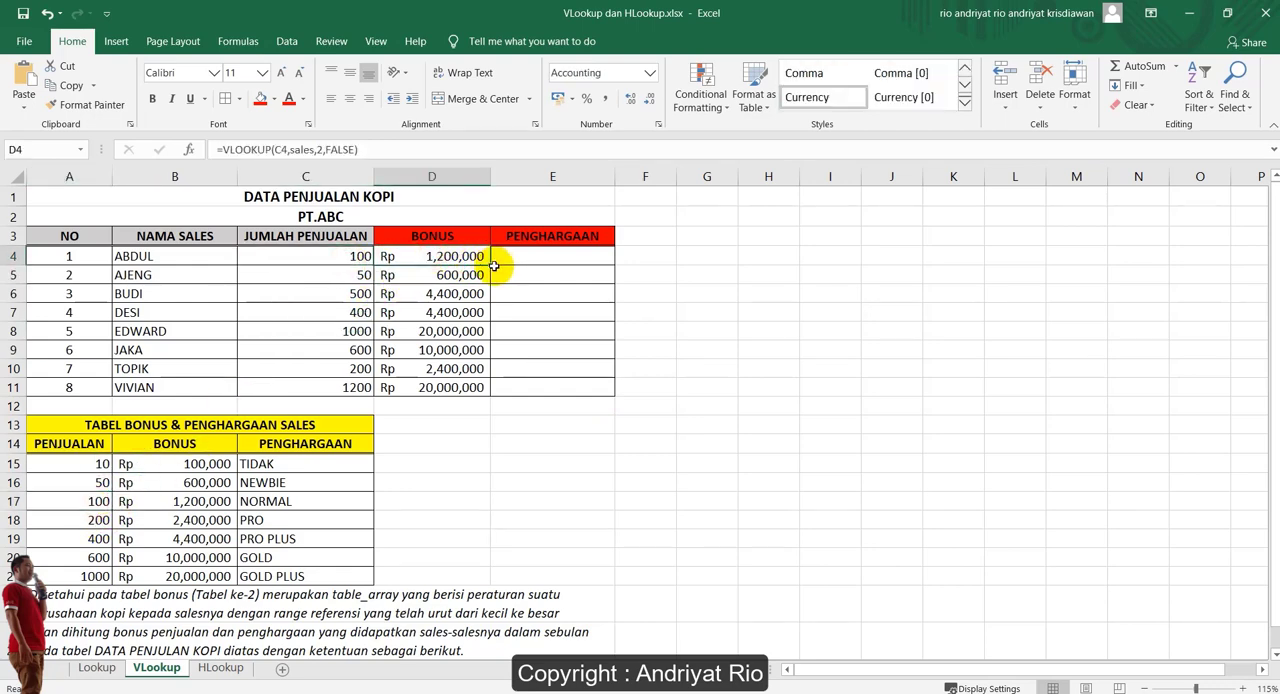
{"action": "left_click_drag", "start_coordinate": [490, 264], "coordinate": [489, 393]}
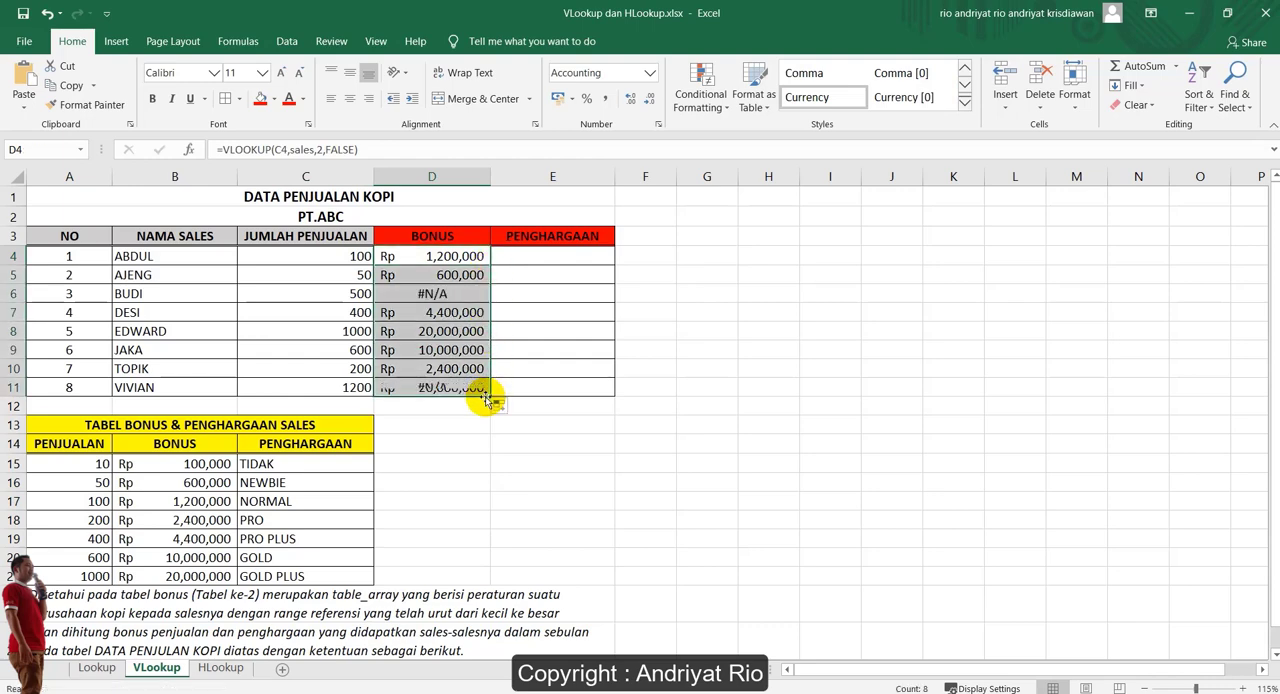
{"action": "left_click", "coordinate": [437, 292]}
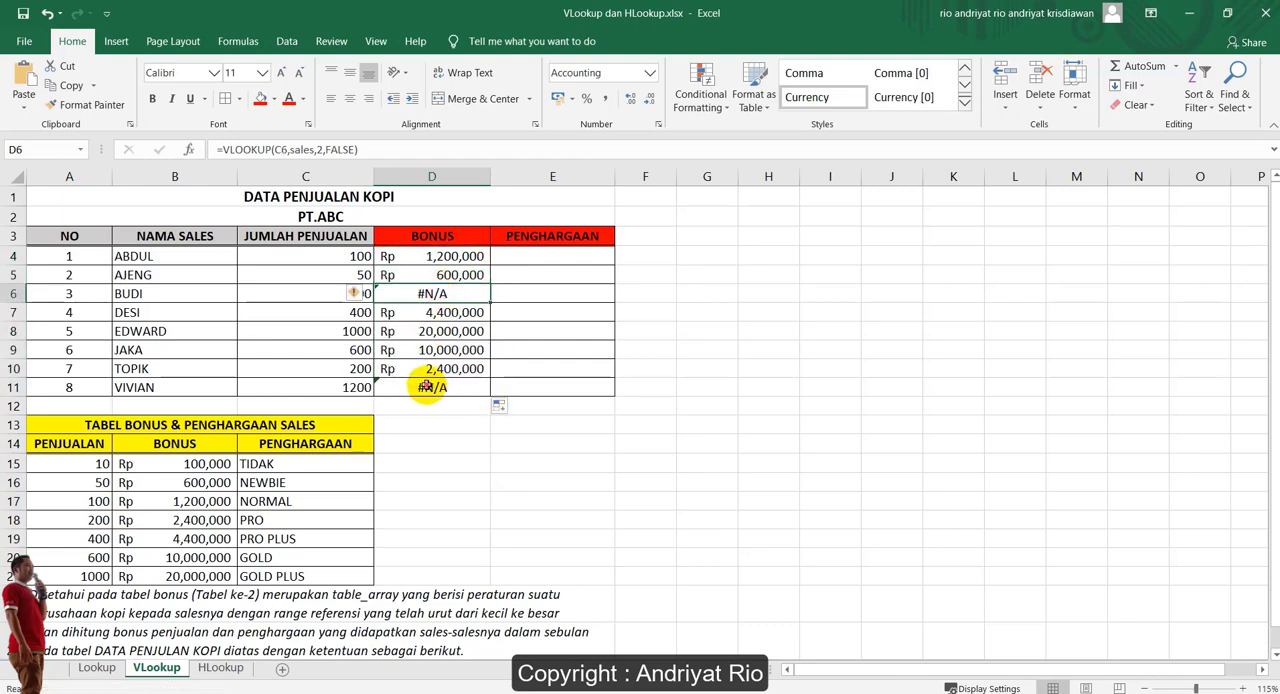
Inspect the exact-match result in D11, and set the range_lookup argument of the VLOOKUP formula in D4 to TRUE
{"action": "left_click", "coordinate": [430, 388], "text": "ctrl"}
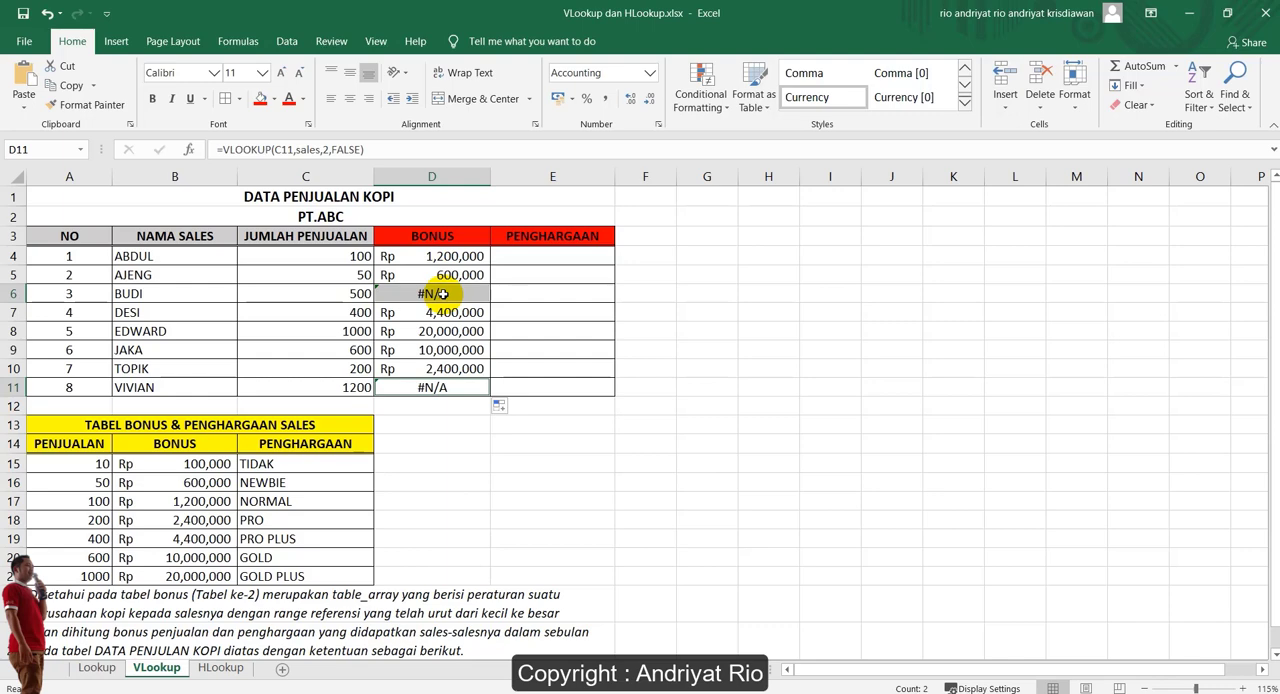
{"action": "left_click", "coordinate": [460, 262]}
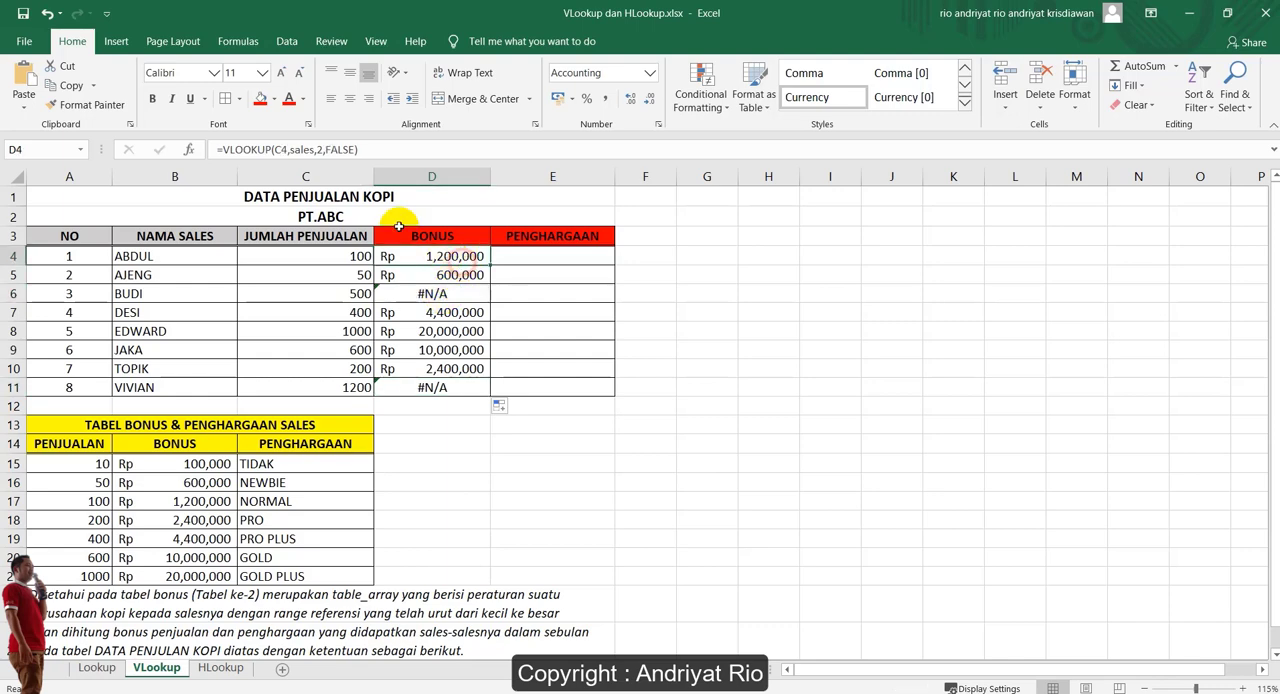
{"action": "double_click", "coordinate": [344, 150]}
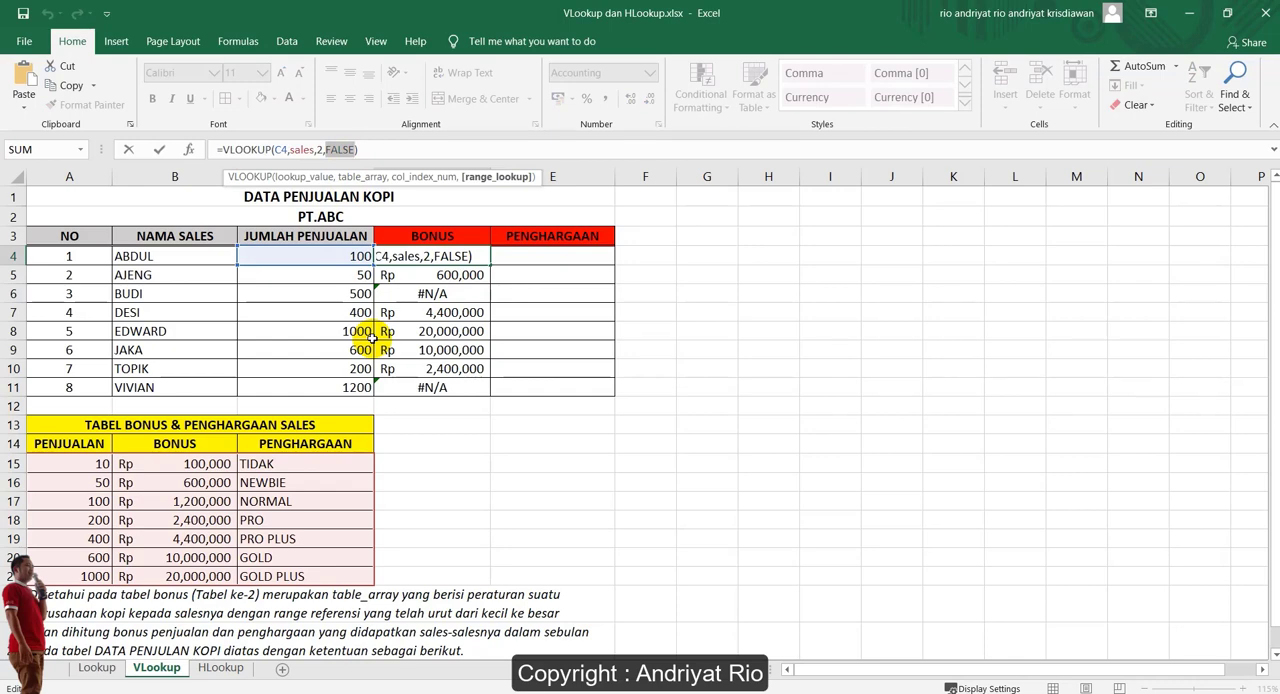
{"action": "key", "text": "BackSpace"}
{"action": "type", "text": "TRUE"}
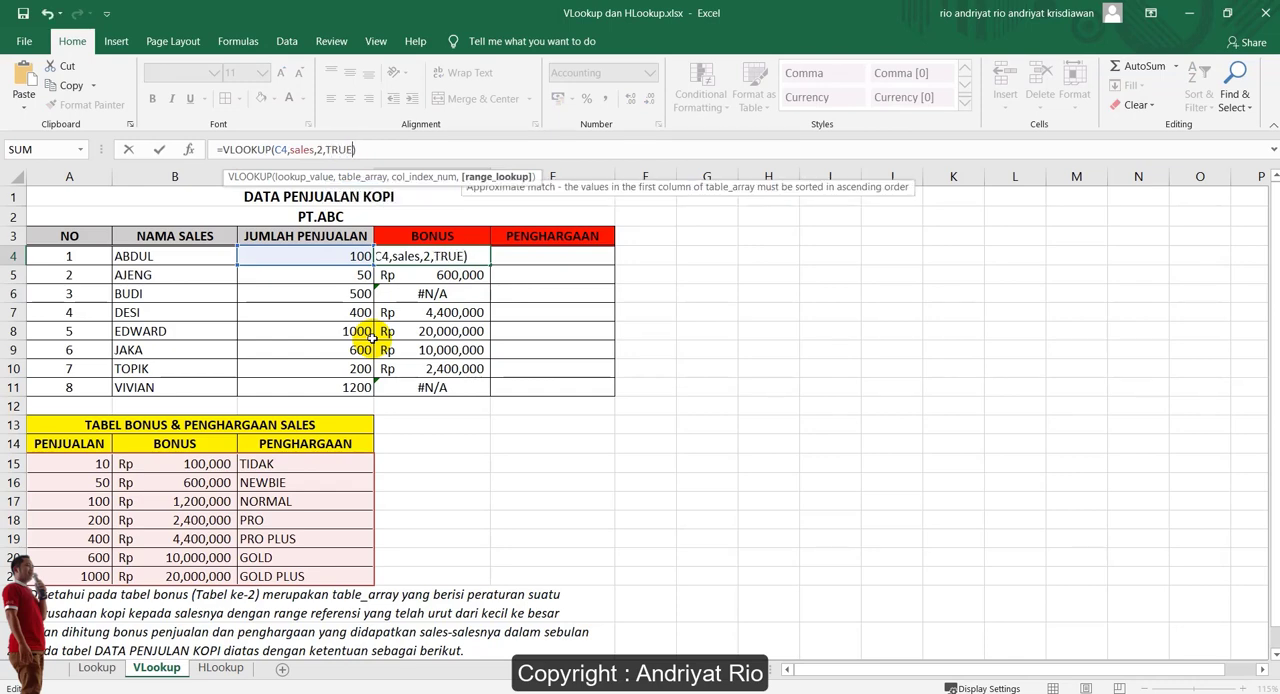
{"action": "key", "text": "Return"}
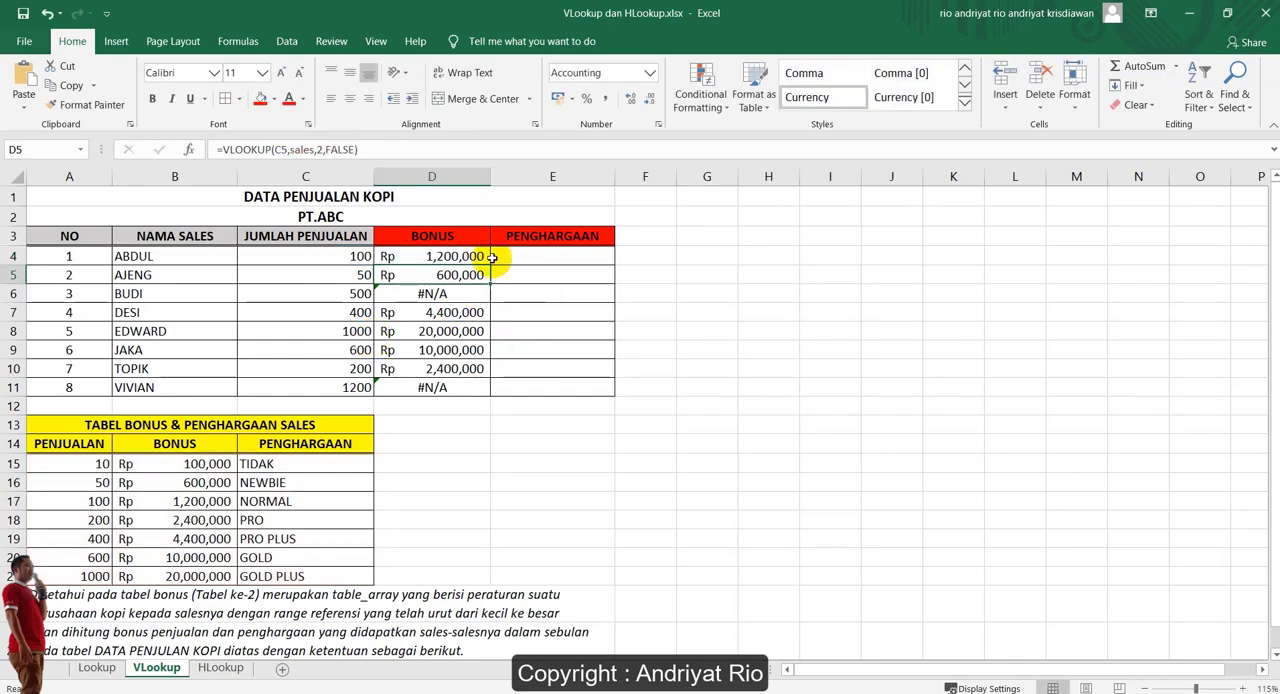
Fill the approximate-match bonus formula from D4 down to D11
{"action": "left_click", "coordinate": [489, 259]}
{"action": "left_click_drag", "start_coordinate": [493, 262], "coordinate": [489, 394]}
{"action": "left_click", "coordinate": [545, 327]}
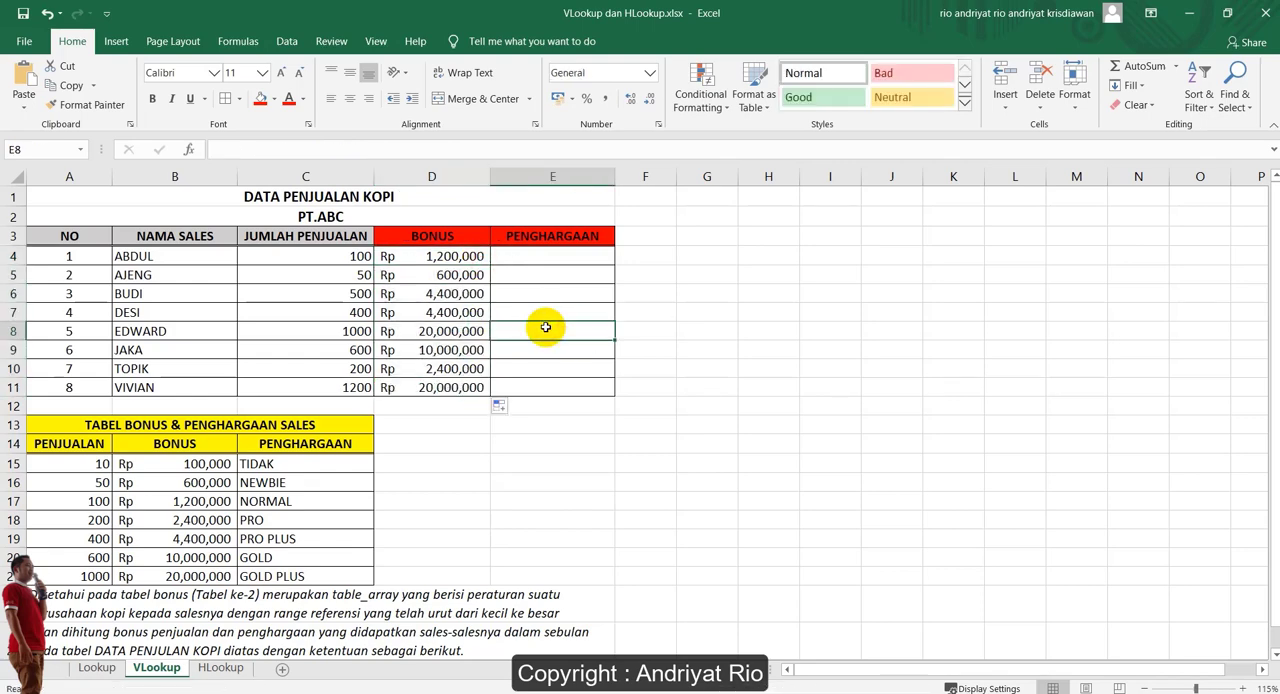
Review D4's formula, and start a VLOOKUP in E4 with C4 as lookup value and the sales named range as table_array
{"action": "left_click", "coordinate": [545, 256]}
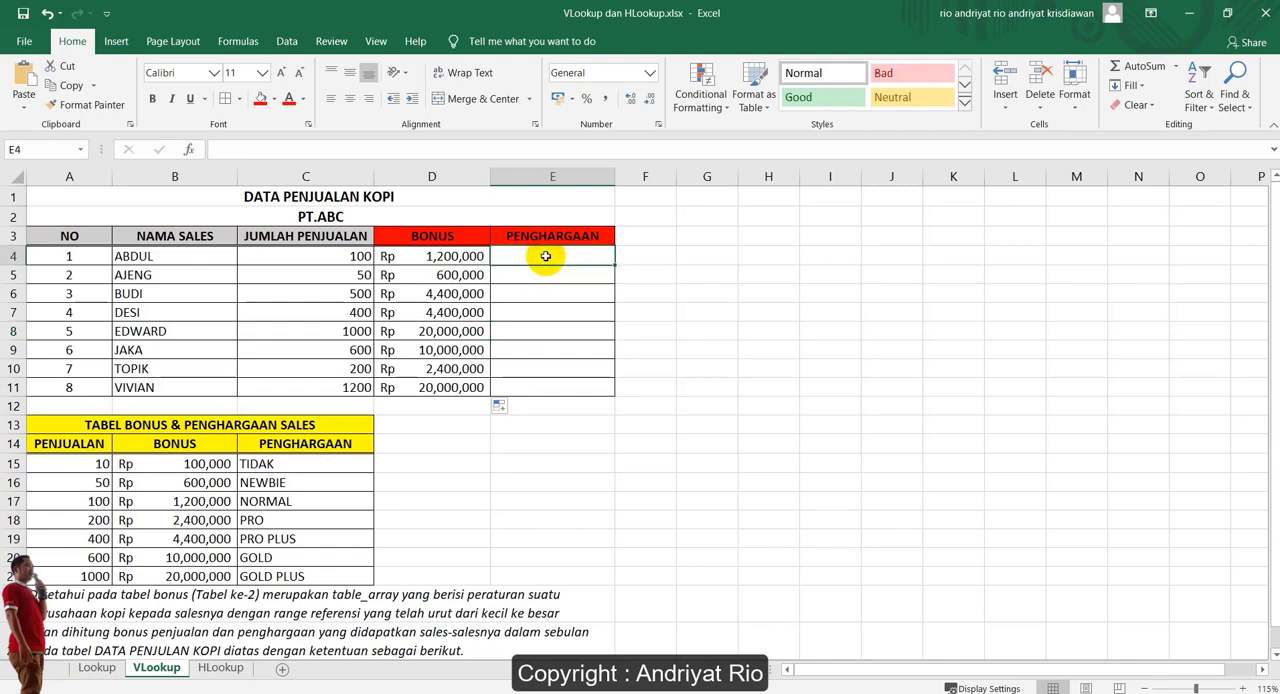
{"action": "double_click", "coordinate": [470, 256]}
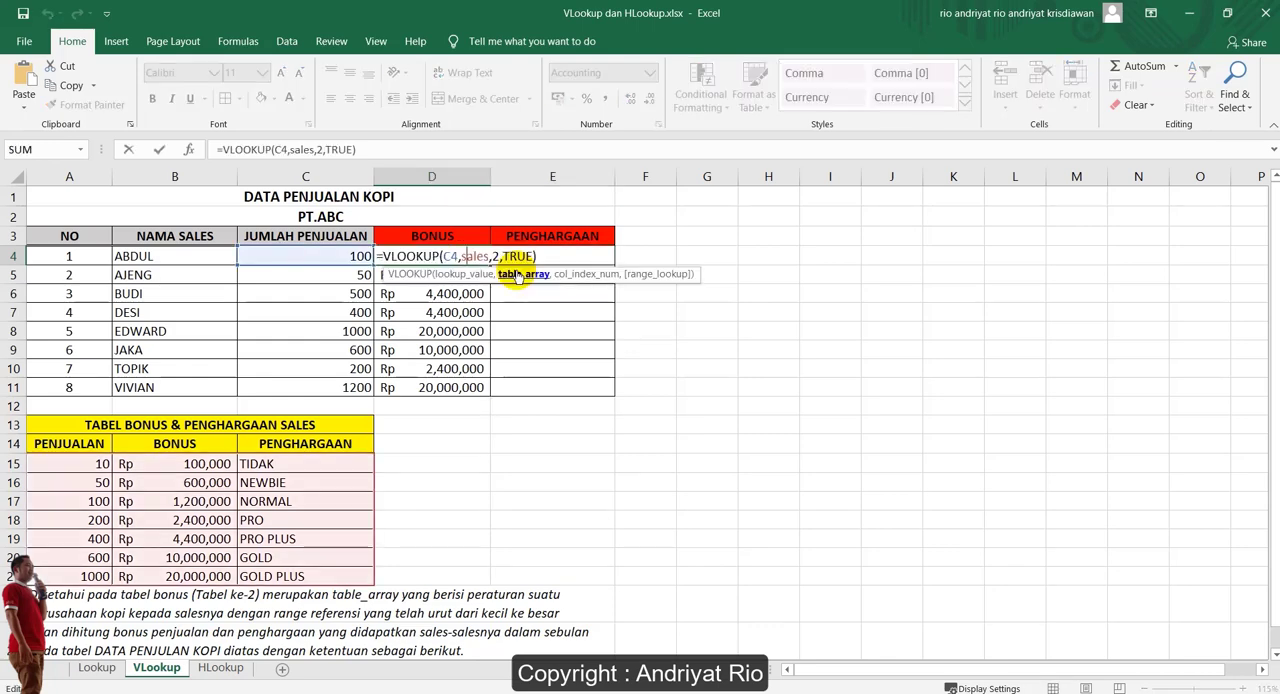
{"action": "key", "text": "Escape"}
{"action": "left_click", "coordinate": [577, 254]}
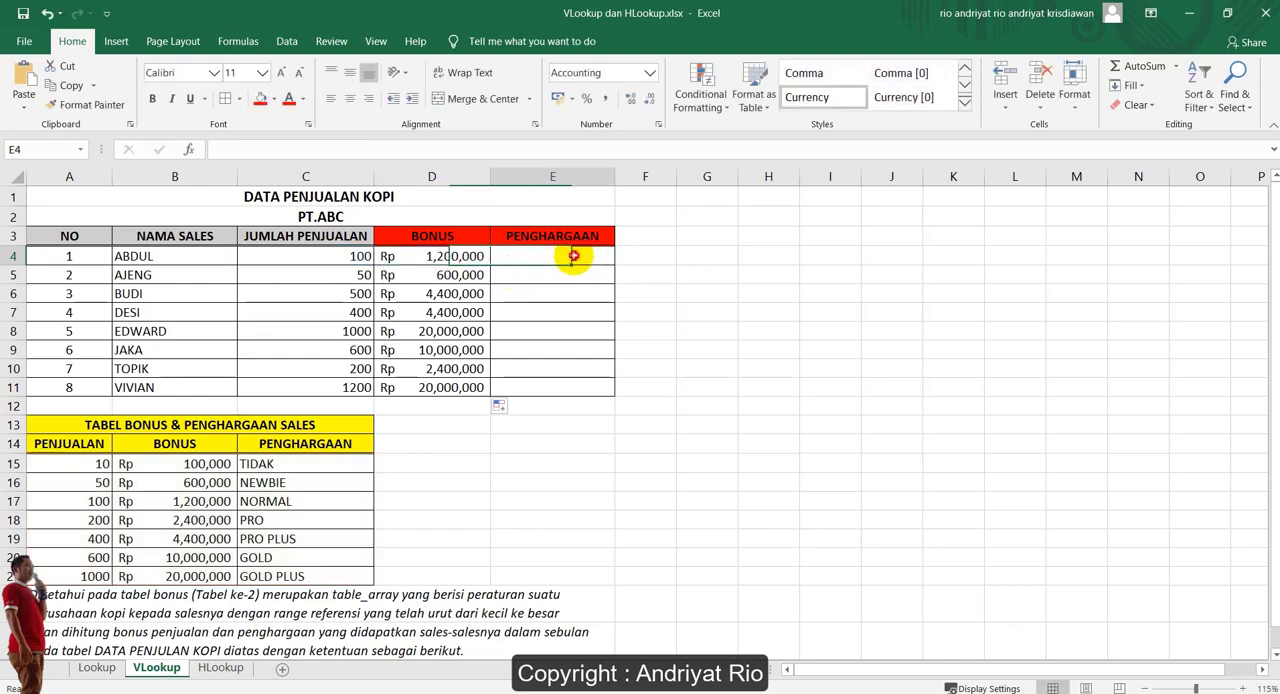
{"action": "type", "text": "=vloo"}
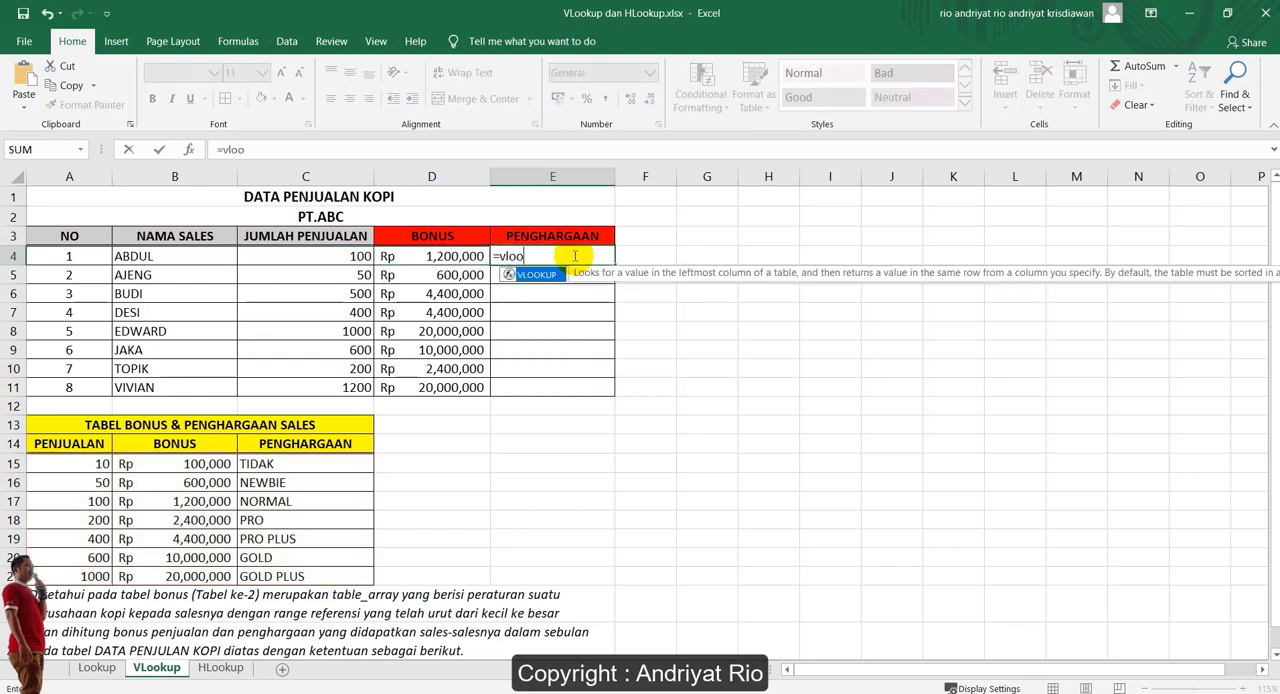
{"action": "key", "text": "Tab"}
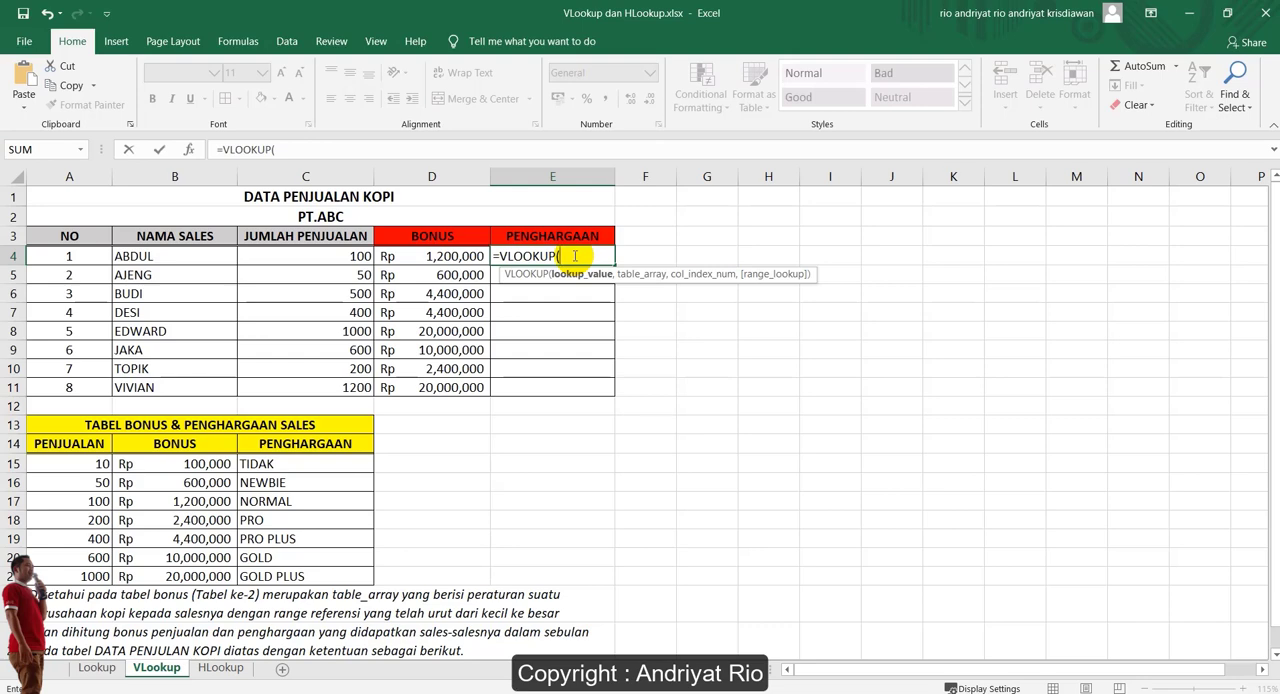
{"action": "left_click", "coordinate": [294, 256]}
{"action": "type", "text": ","}
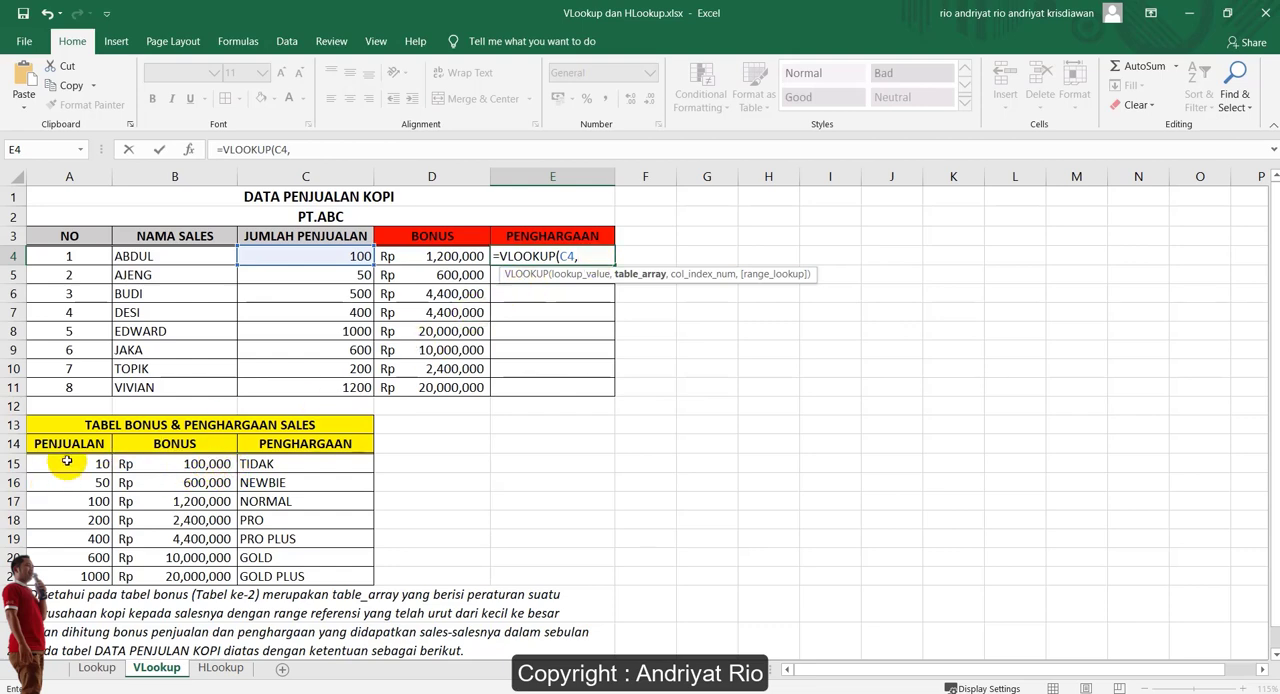
{"action": "left_click_drag", "start_coordinate": [66, 463], "coordinate": [310, 577]}
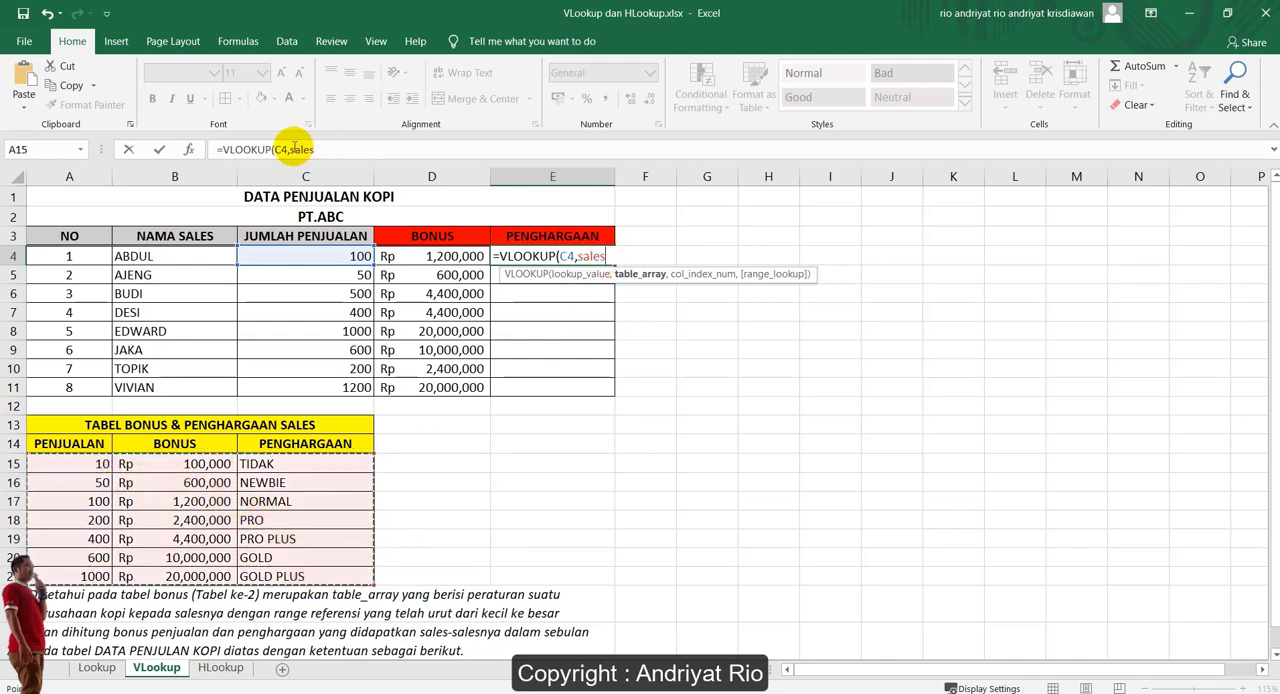
Replace the sales named range in E4's unfinished VLOOKUP formula with the plain cell range A15:C21
{"action": "left_click_drag", "start_coordinate": [290, 149], "coordinate": [334, 151]}
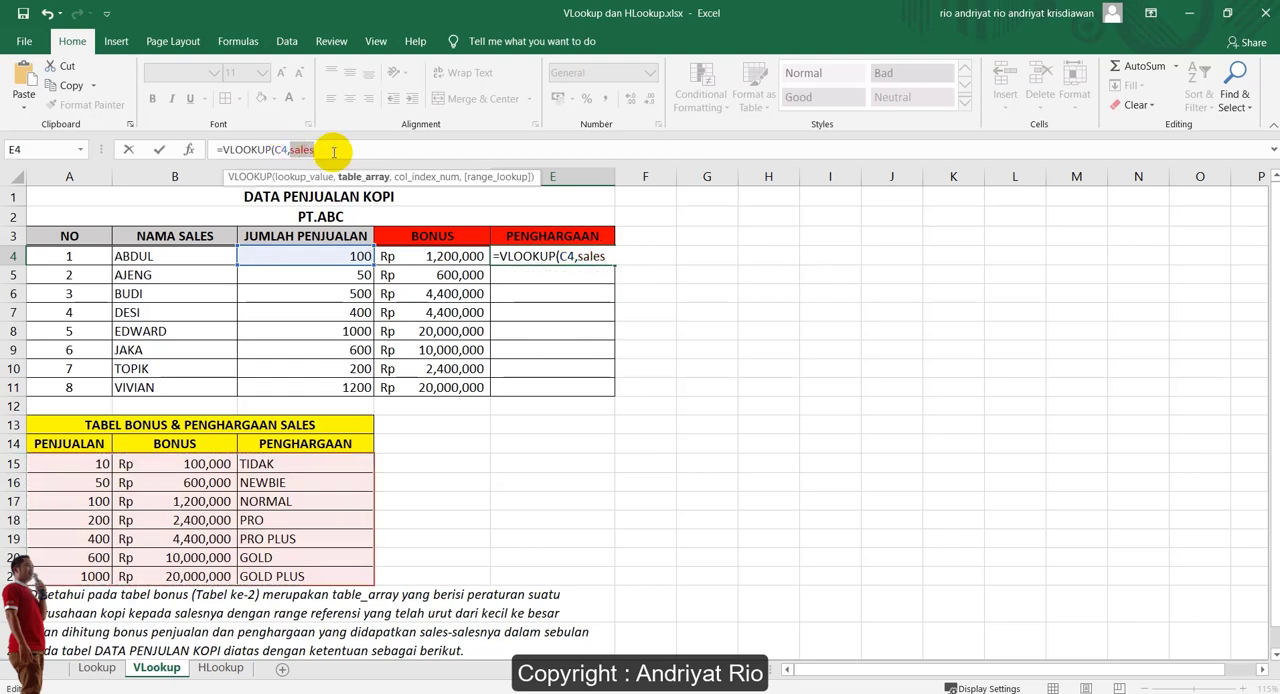
{"action": "type", "text": "A"}
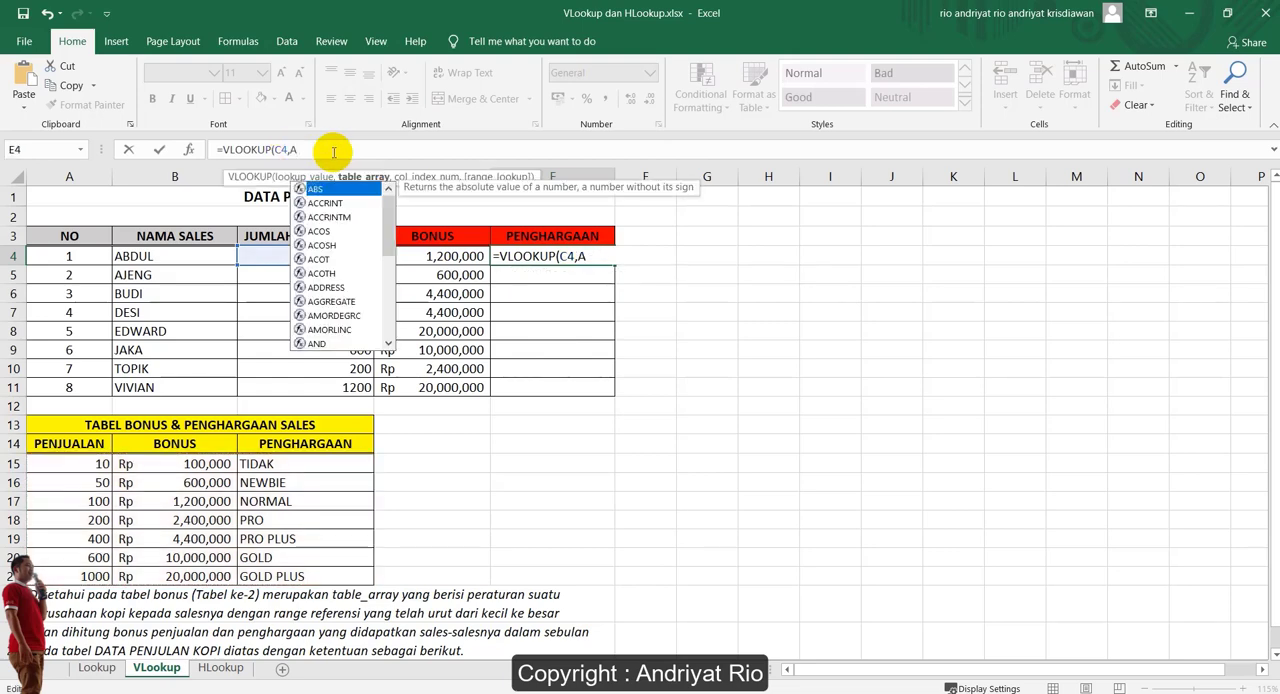
{"action": "type", "text": "14"}
{"action": "key", "text": "BackSpace"}
{"action": "type", "text": "5"}
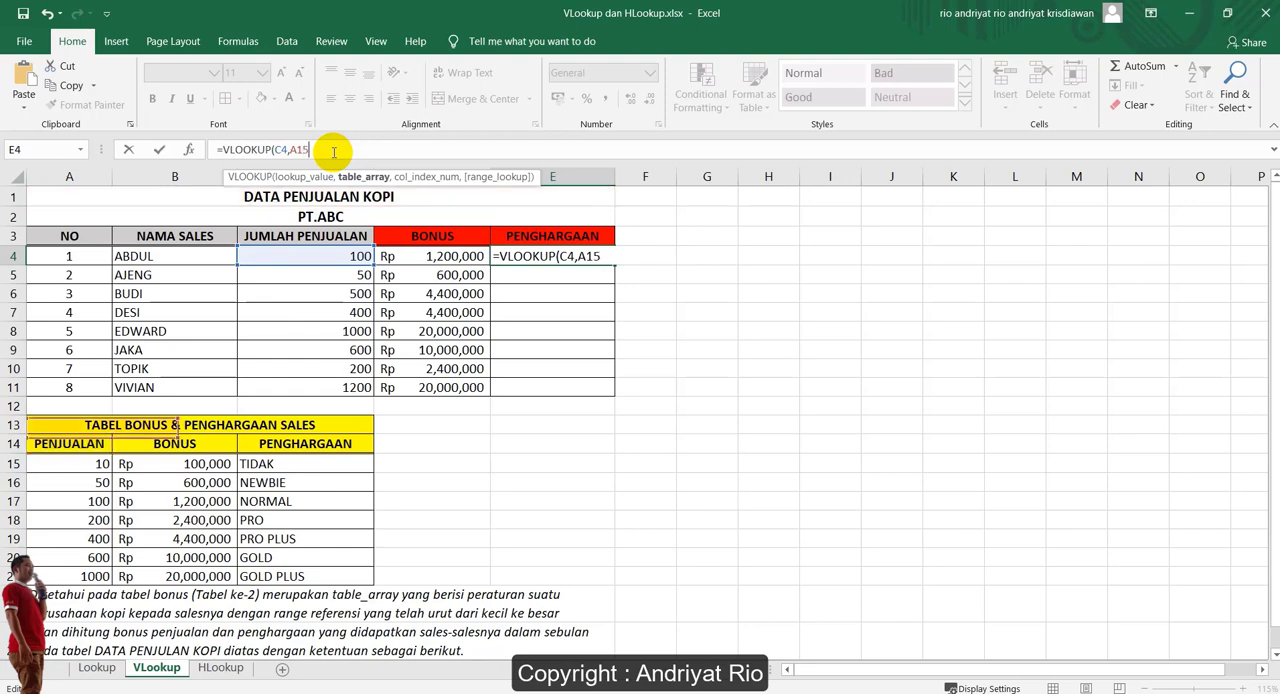
{"action": "type", "text": ":"}
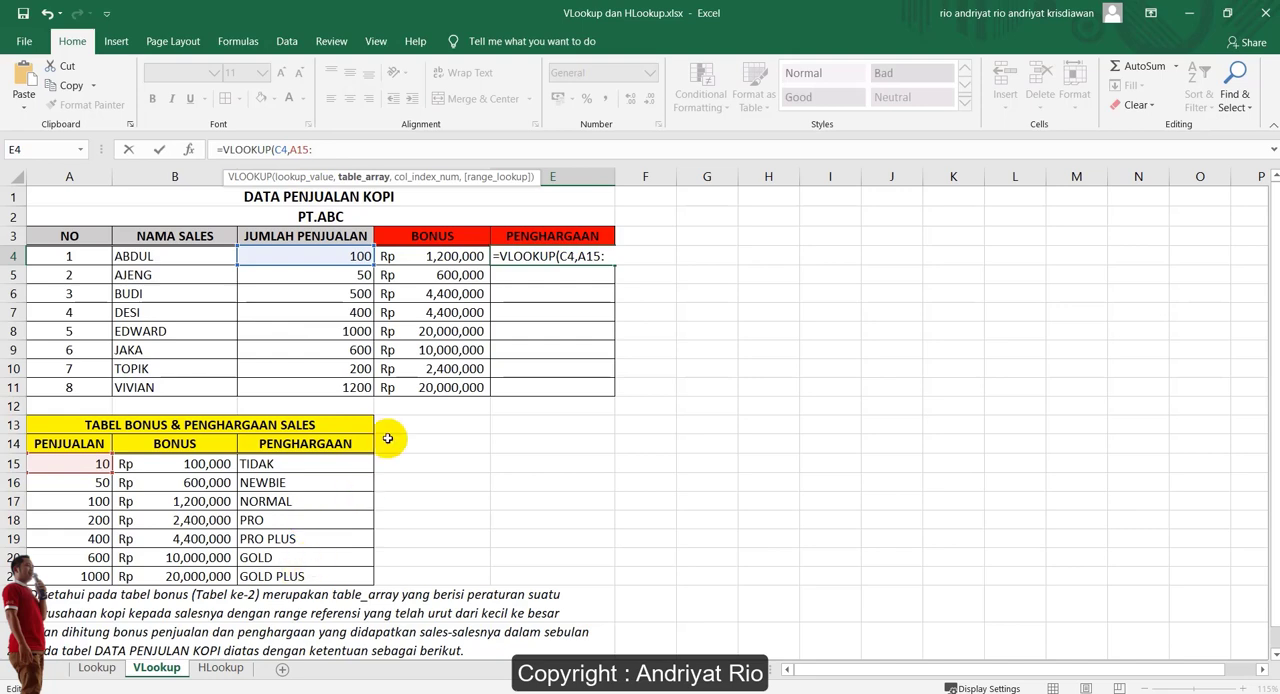
{"action": "type", "text": "C21"}
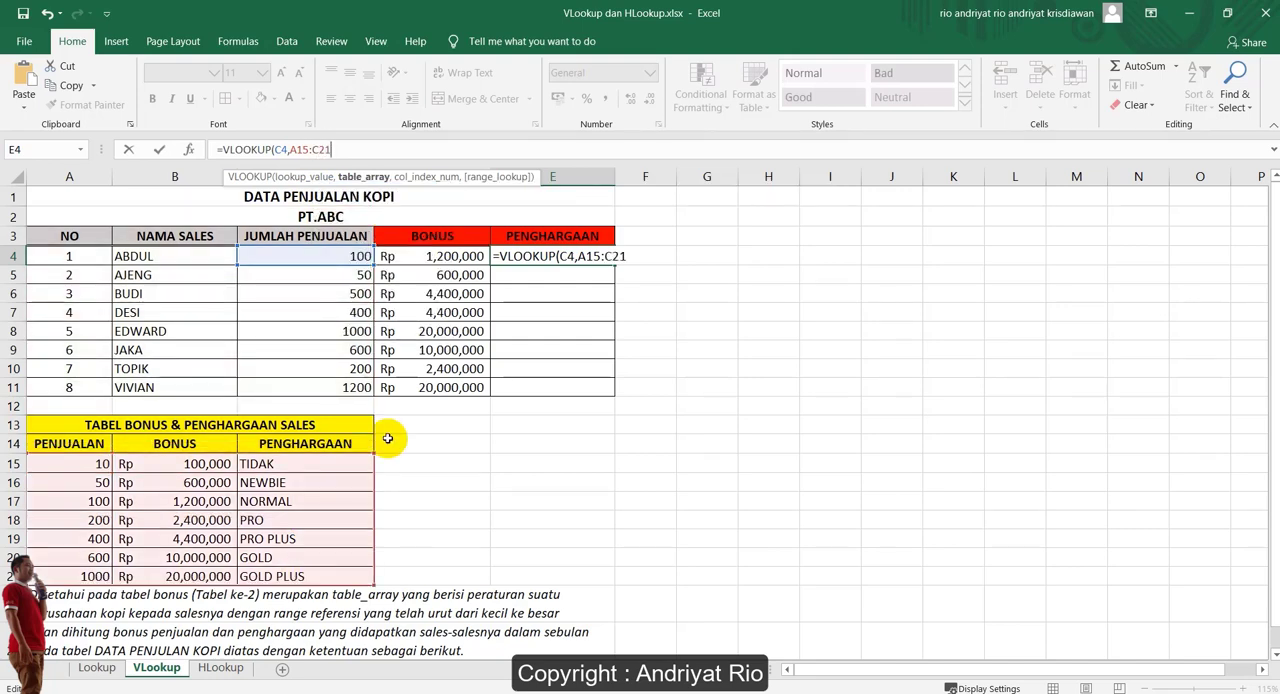
{"action": "type", "text": ",3"}
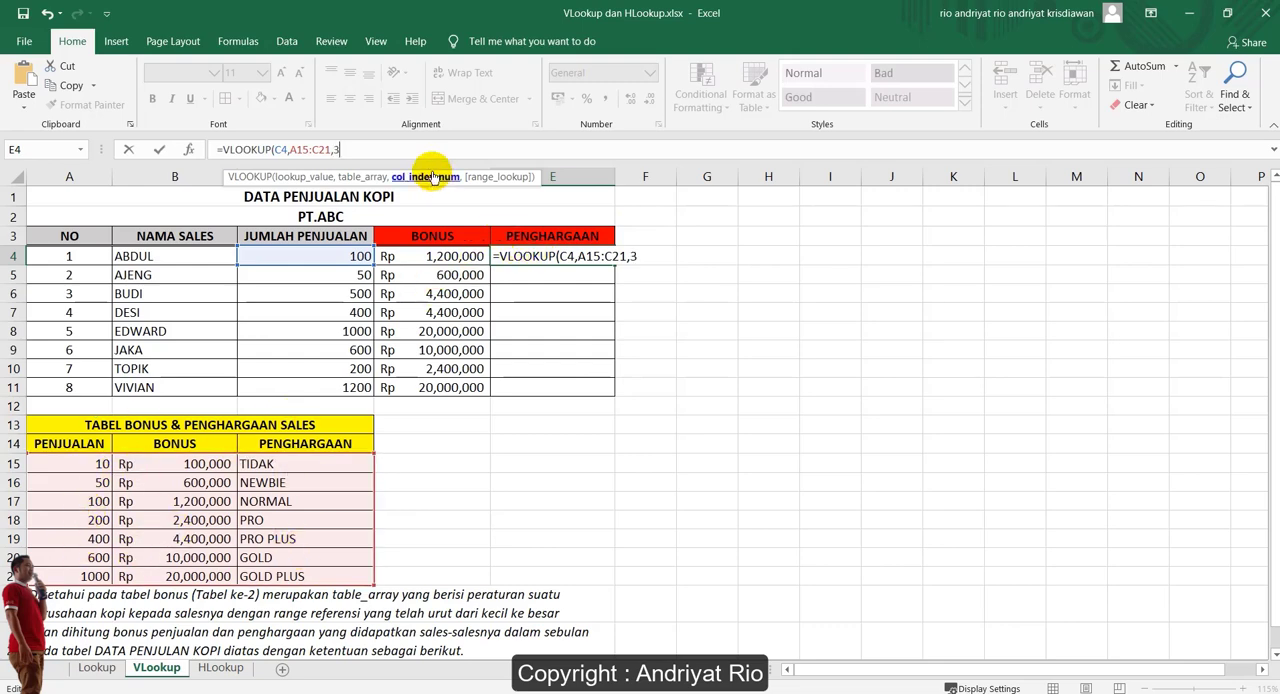
Complete E4's VLOOKUP formula with column index 3 and TRUE for an approximate match
{"action": "type", "text": ",TRUE"}
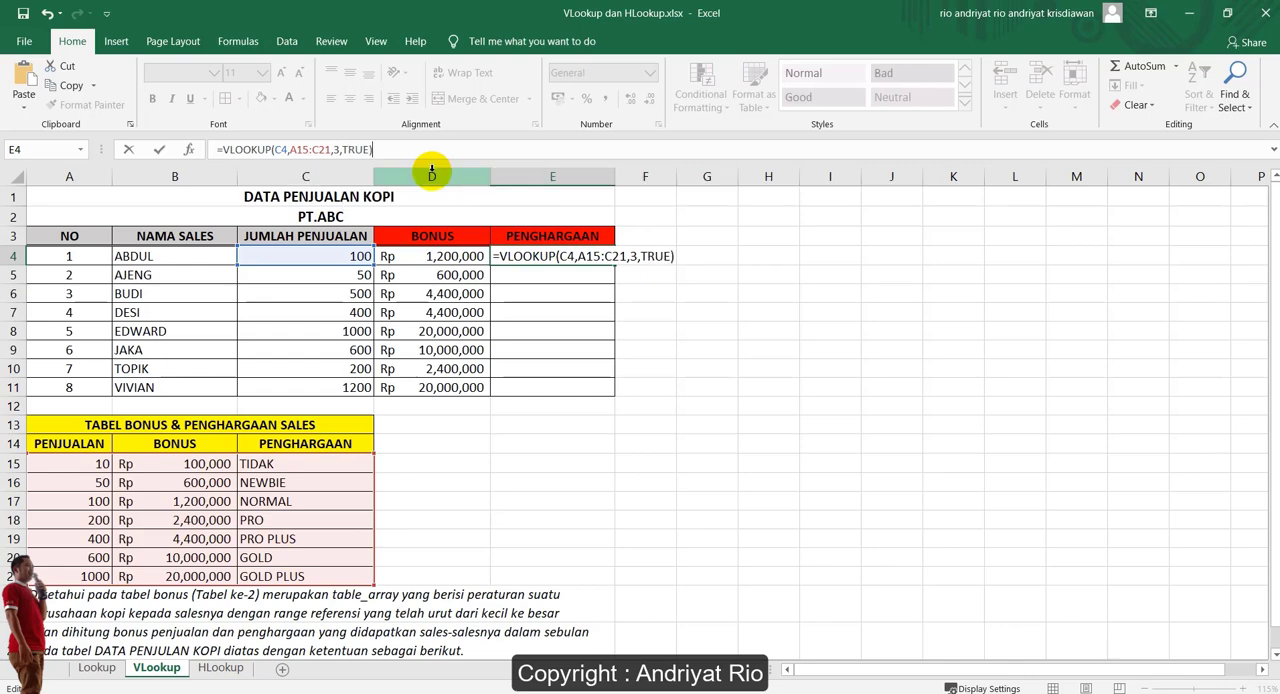
{"action": "key", "text": "Return"}
Compare the table_array argument of the award formula in E4 with that of the bonus formula in D4
{"action": "left_click", "coordinate": [585, 257]}
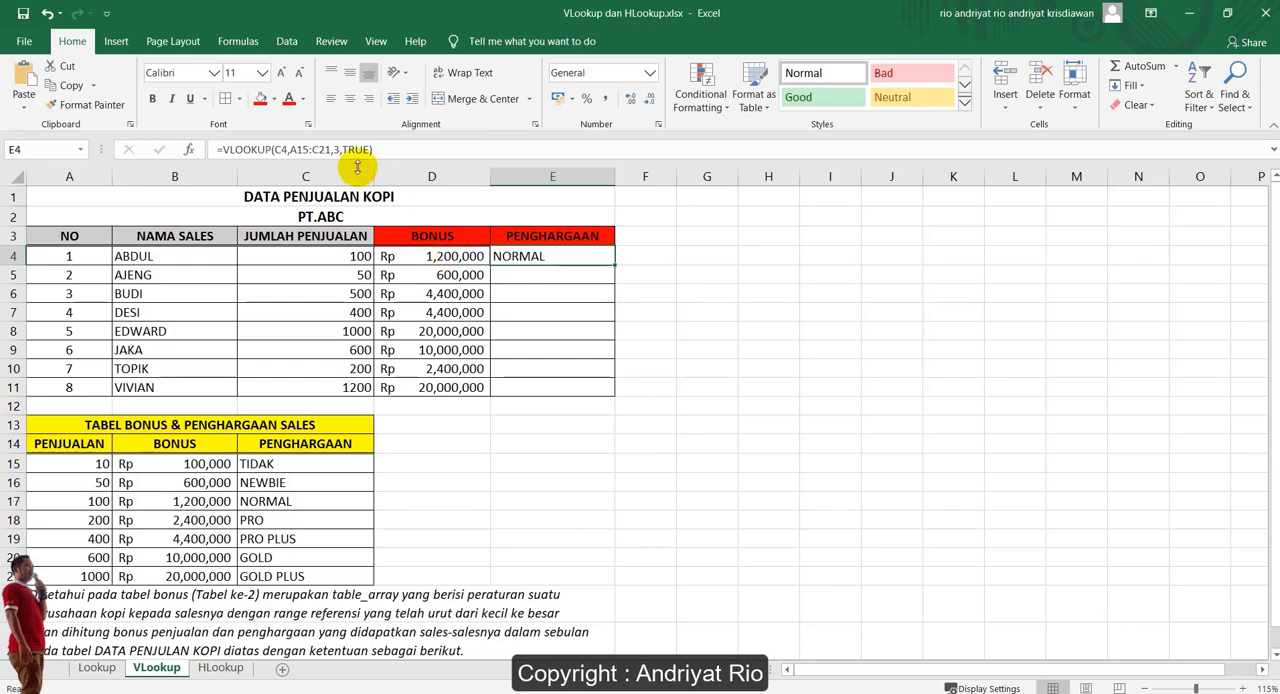
{"action": "left_click", "coordinate": [298, 149]}
{"action": "left_click_drag", "start_coordinate": [289, 149], "coordinate": [333, 149]}
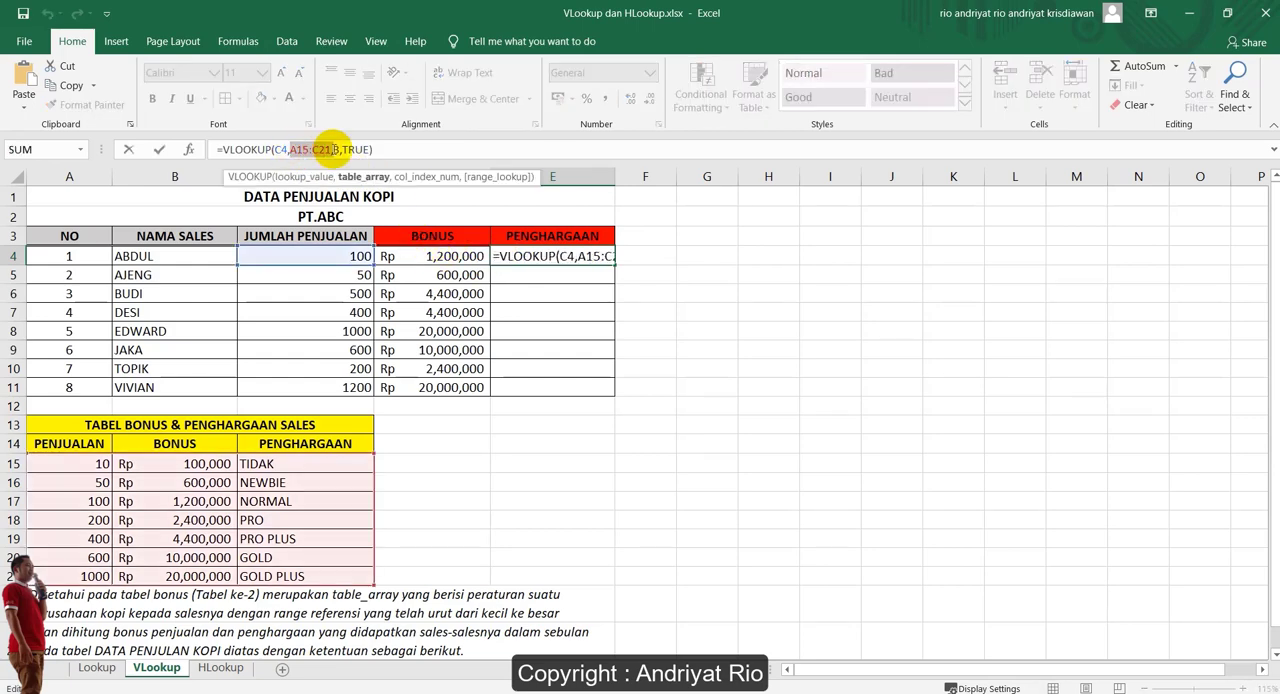
{"action": "left_click", "coordinate": [452, 263]}
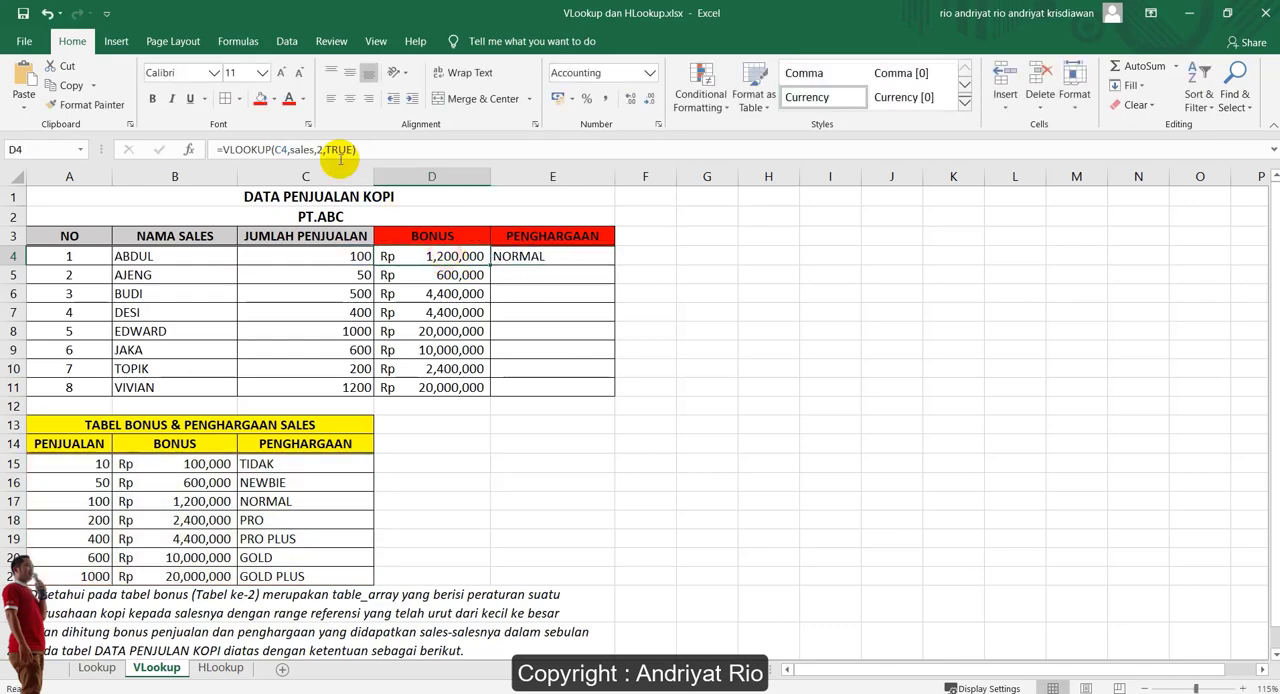
{"action": "left_click", "coordinate": [303, 149]}
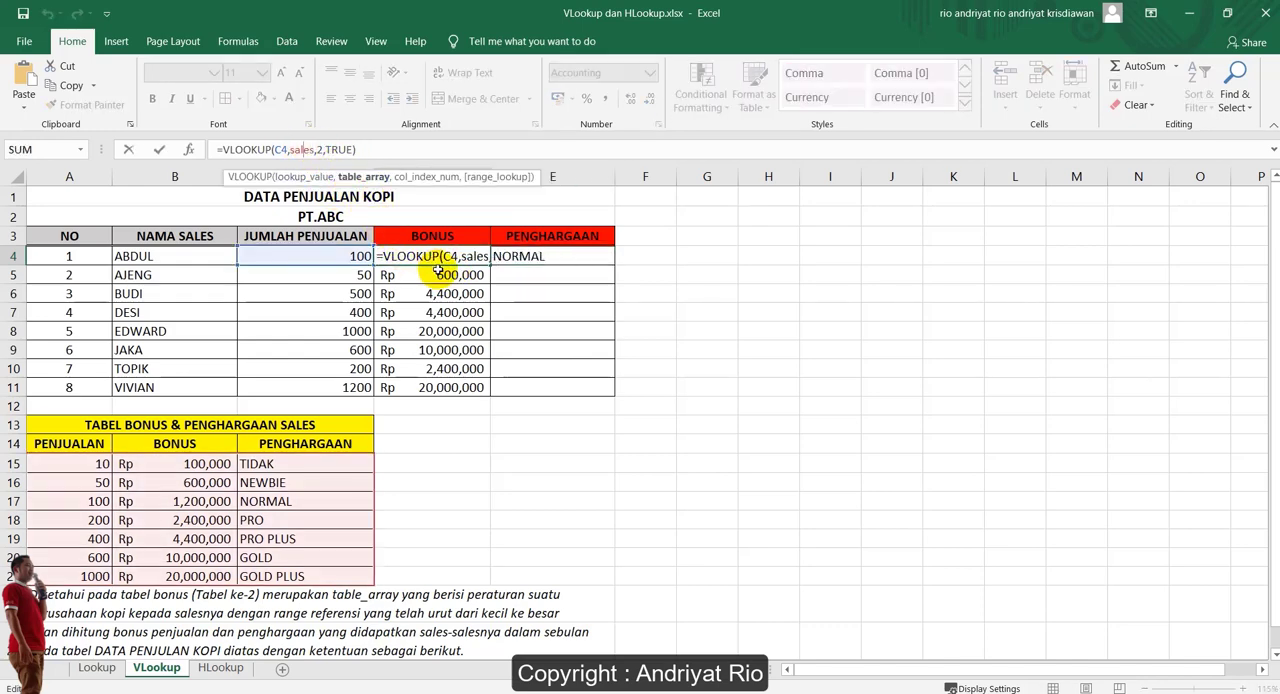
Fill the relative-range award formula from E4 down to E11 and check how the table range shifts in E5 to E7
{"action": "left_click", "coordinate": [556, 259]}
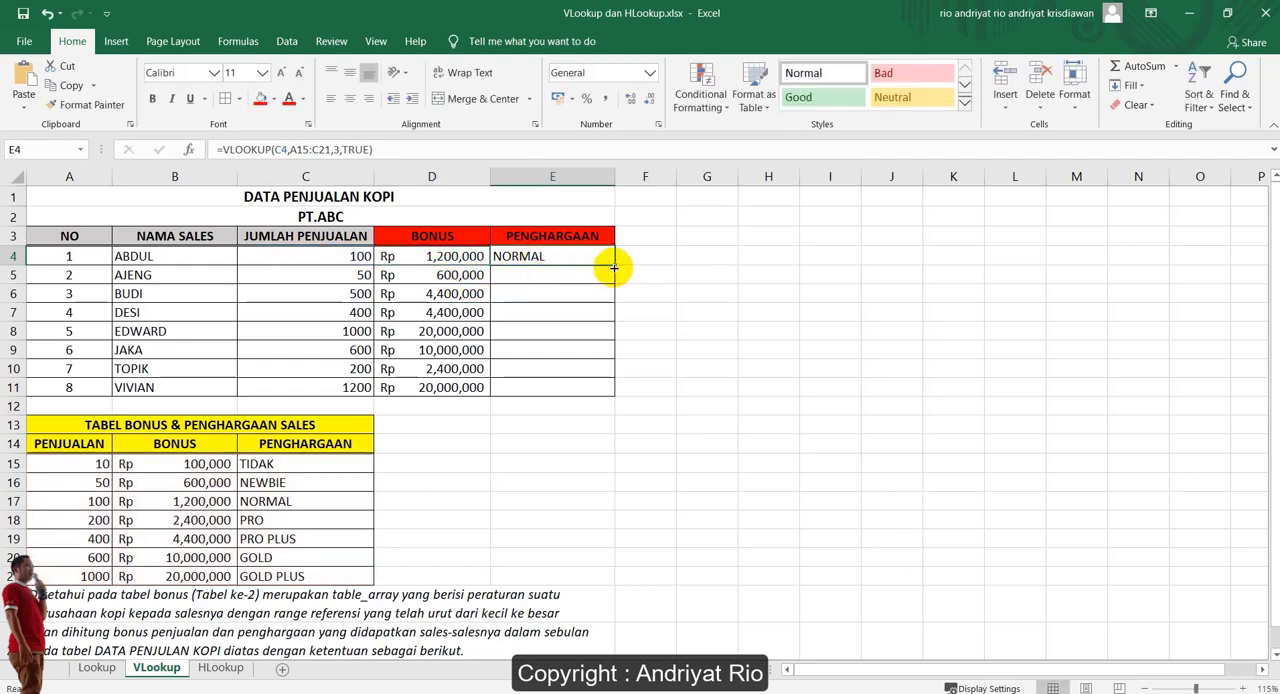
{"action": "left_click_drag", "start_coordinate": [613, 265], "coordinate": [606, 394]}
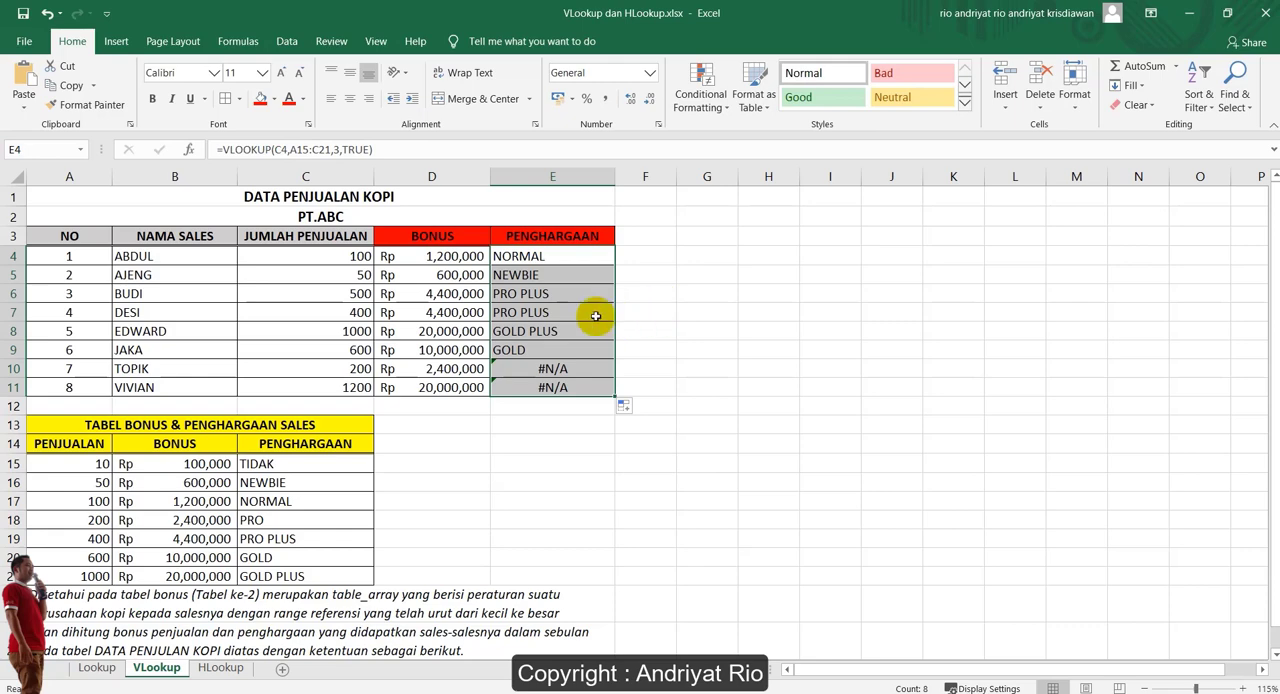
{"action": "left_click", "coordinate": [560, 273]}
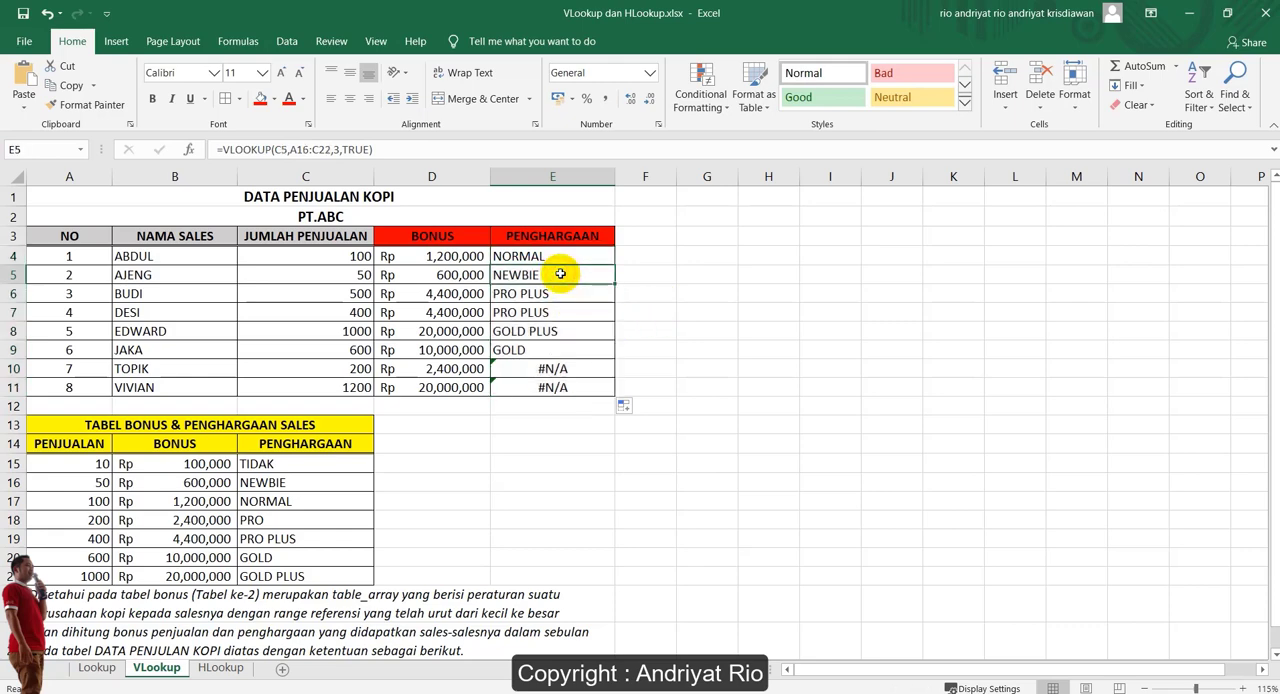
{"action": "left_click", "coordinate": [562, 255]}
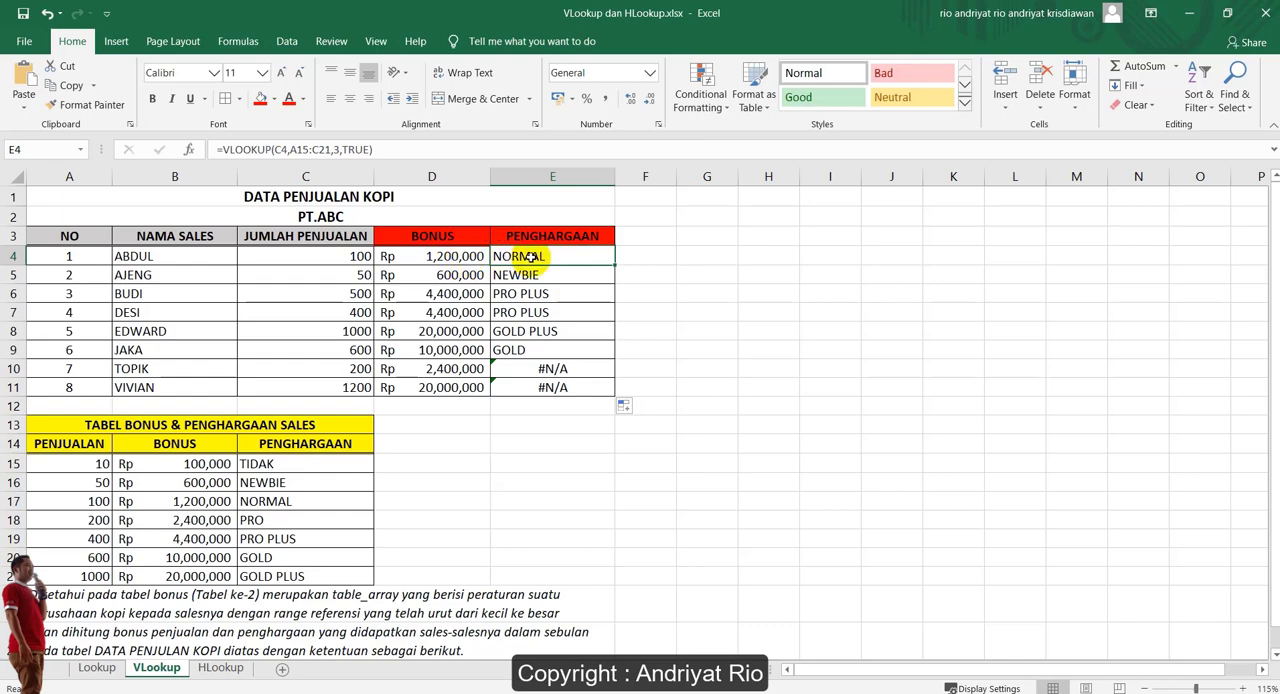
{"action": "left_click", "coordinate": [300, 150]}
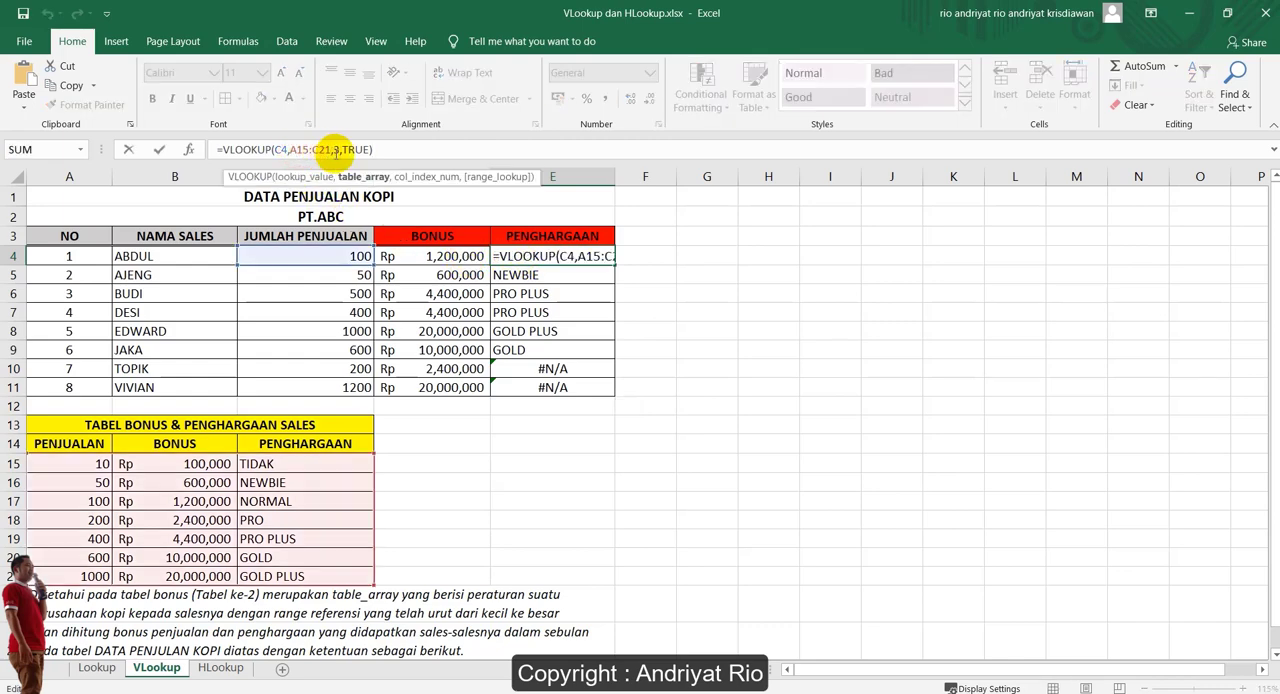
{"action": "left_click", "coordinate": [525, 275]}
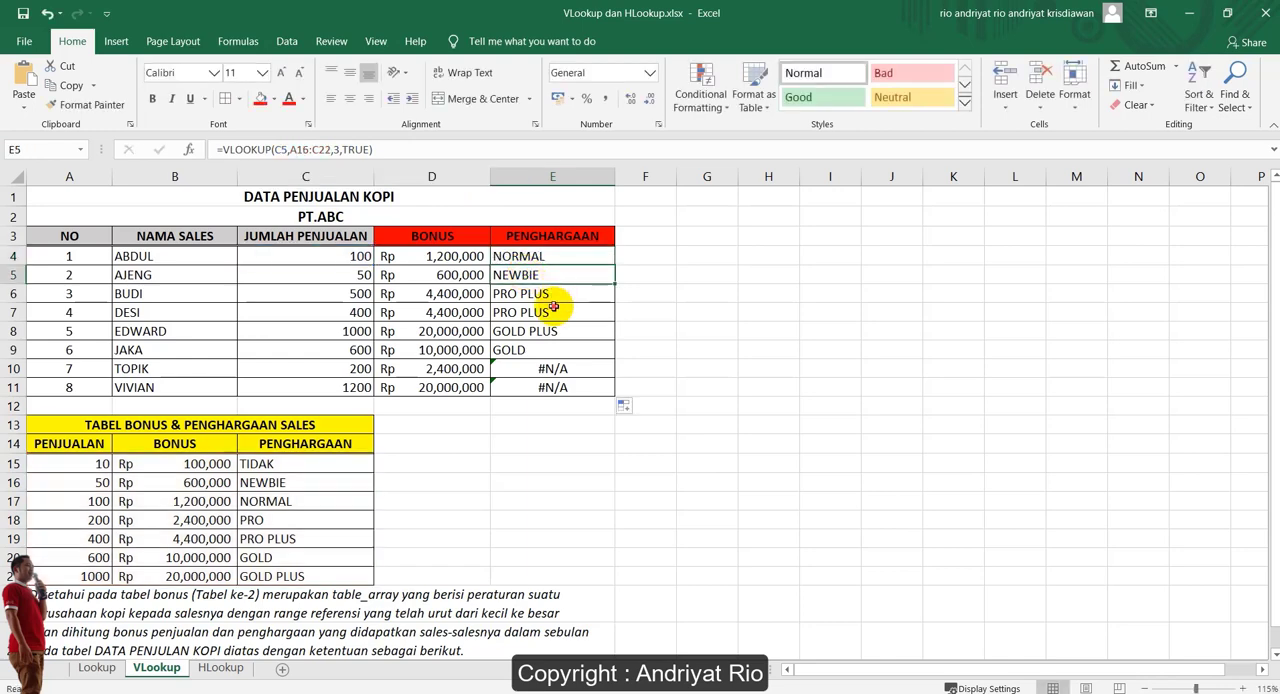
{"action": "left_click", "coordinate": [562, 293]}
{"action": "left_click", "coordinate": [555, 310]}
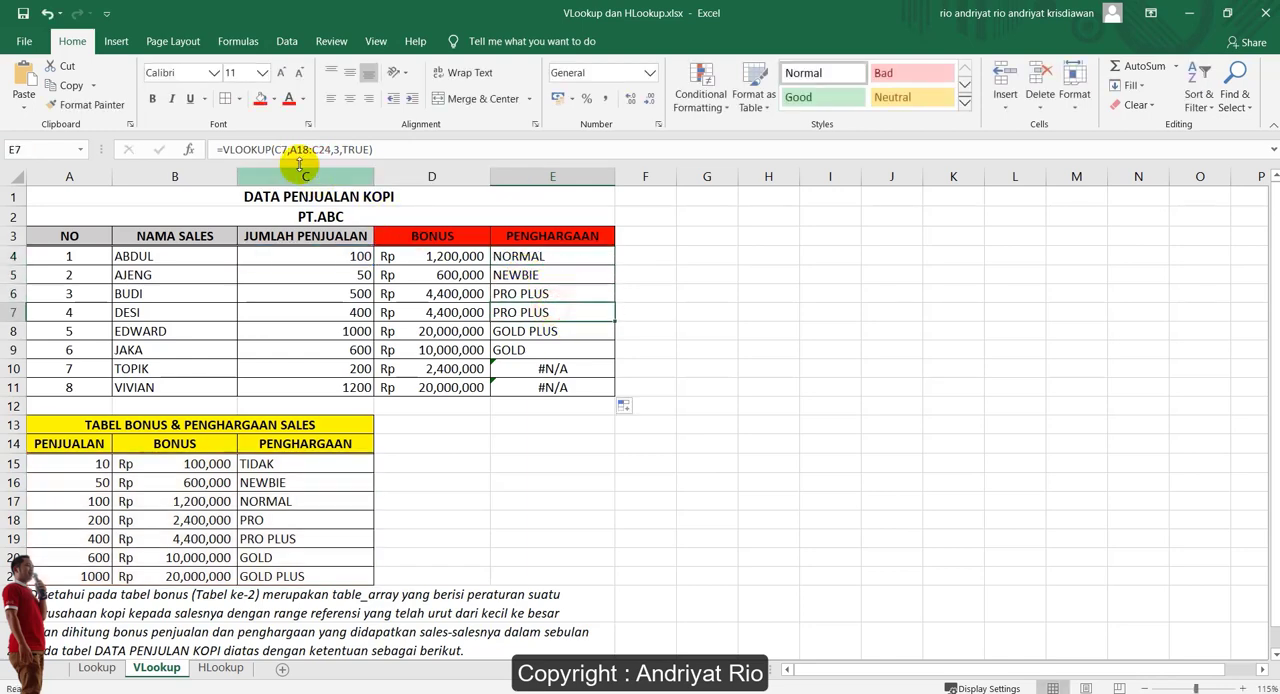
Make the table_array in E4's VLOOKUP formula absolute as $A$15:$C$21
{"action": "left_click", "coordinate": [537, 250]}
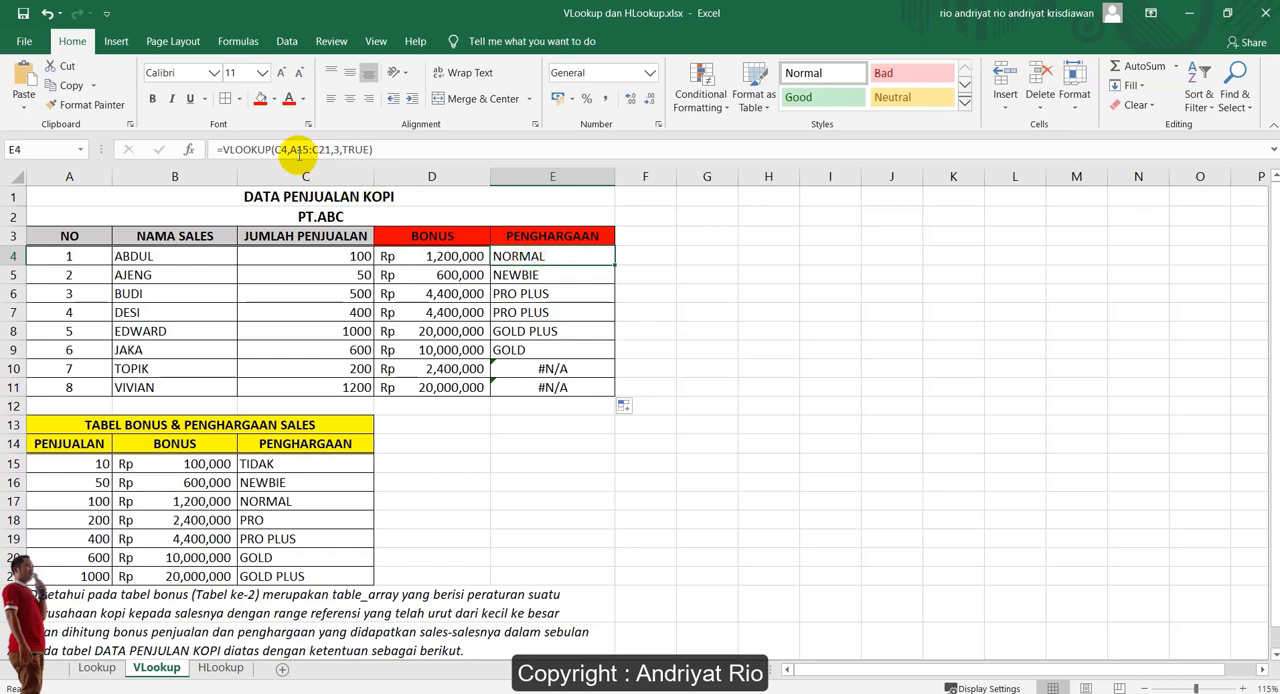
{"action": "left_click", "coordinate": [290, 149]}
{"action": "left_click", "coordinate": [338, 149]}
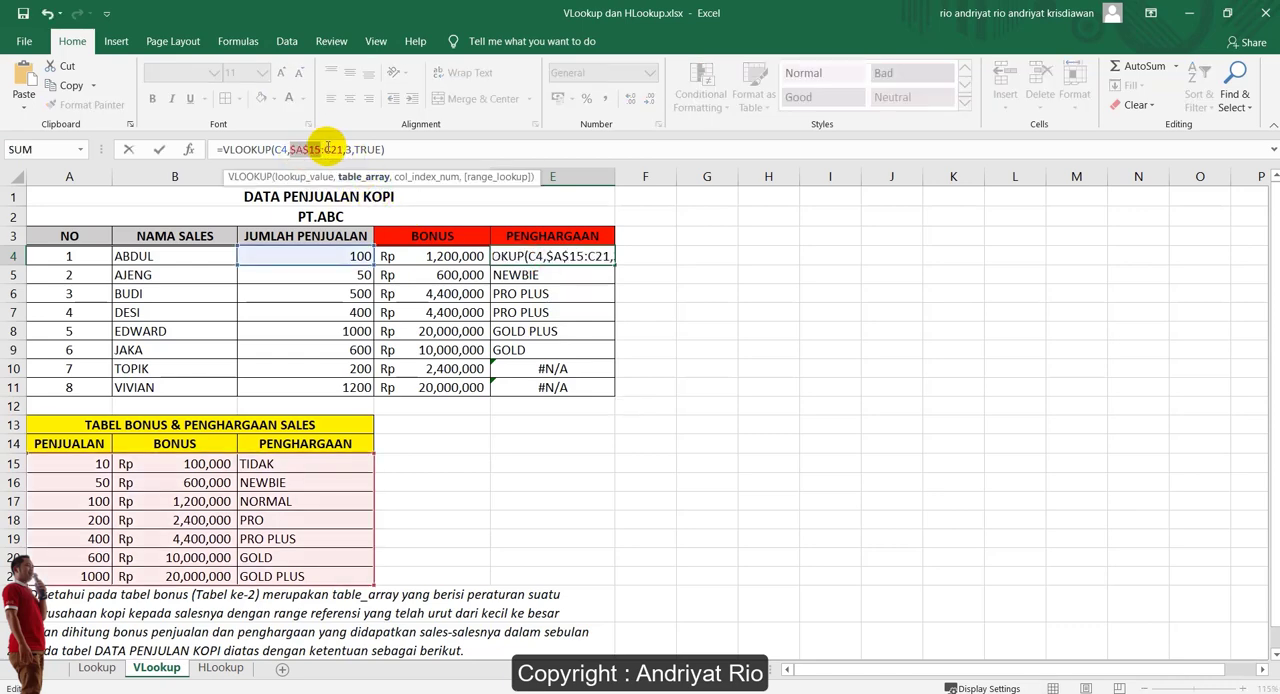
{"action": "key", "text": "F4"}
{"action": "key", "text": "Return"}
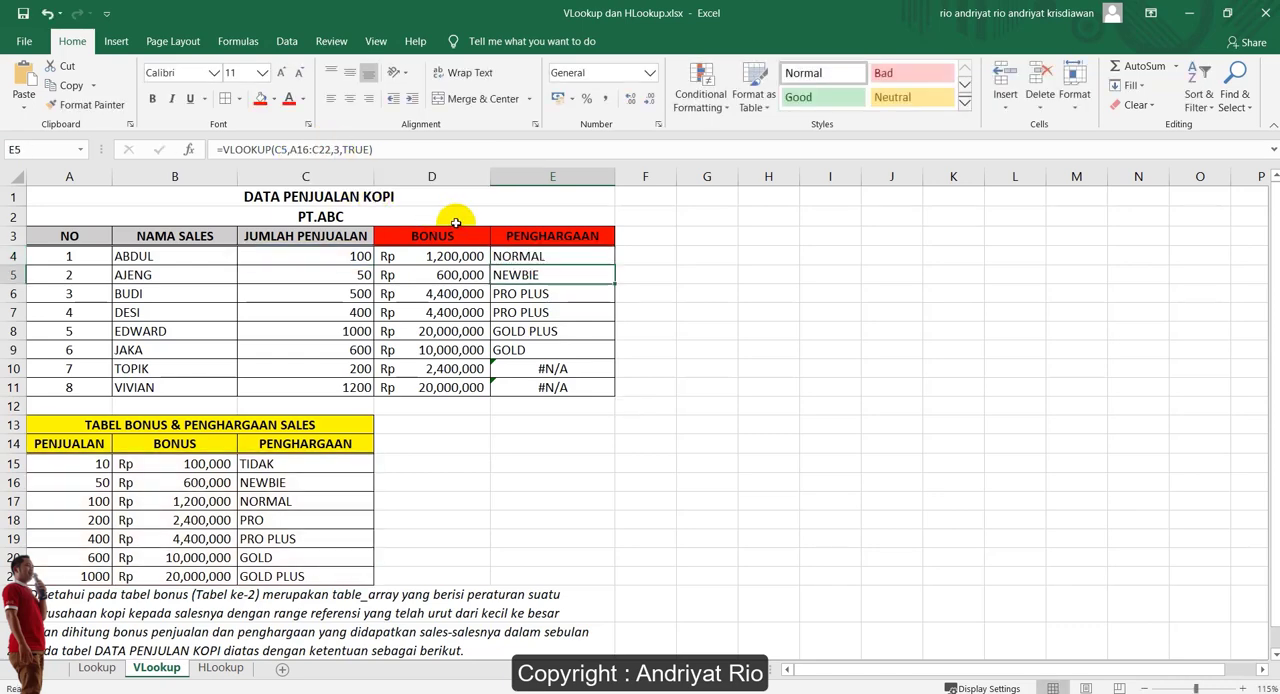
Fill the absolute-range award formula from E4 down to E11
{"action": "left_click", "coordinate": [596, 256]}
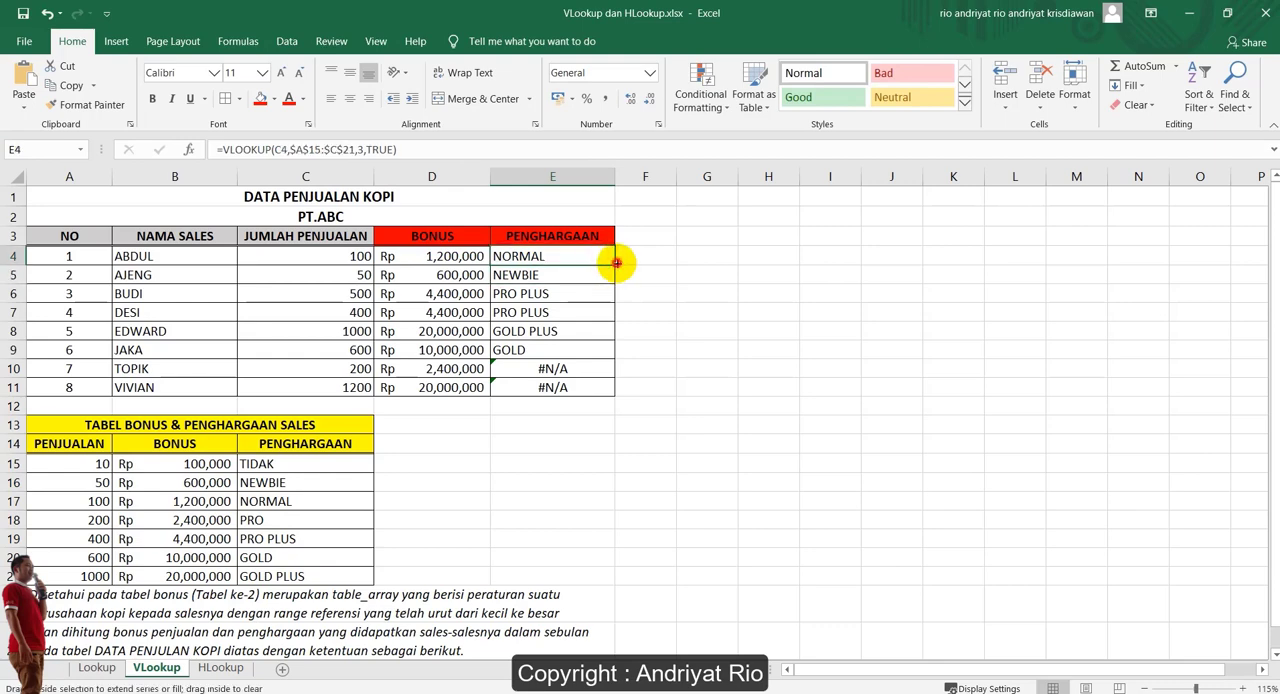
{"action": "left_click_drag", "start_coordinate": [617, 266], "coordinate": [614, 391]}
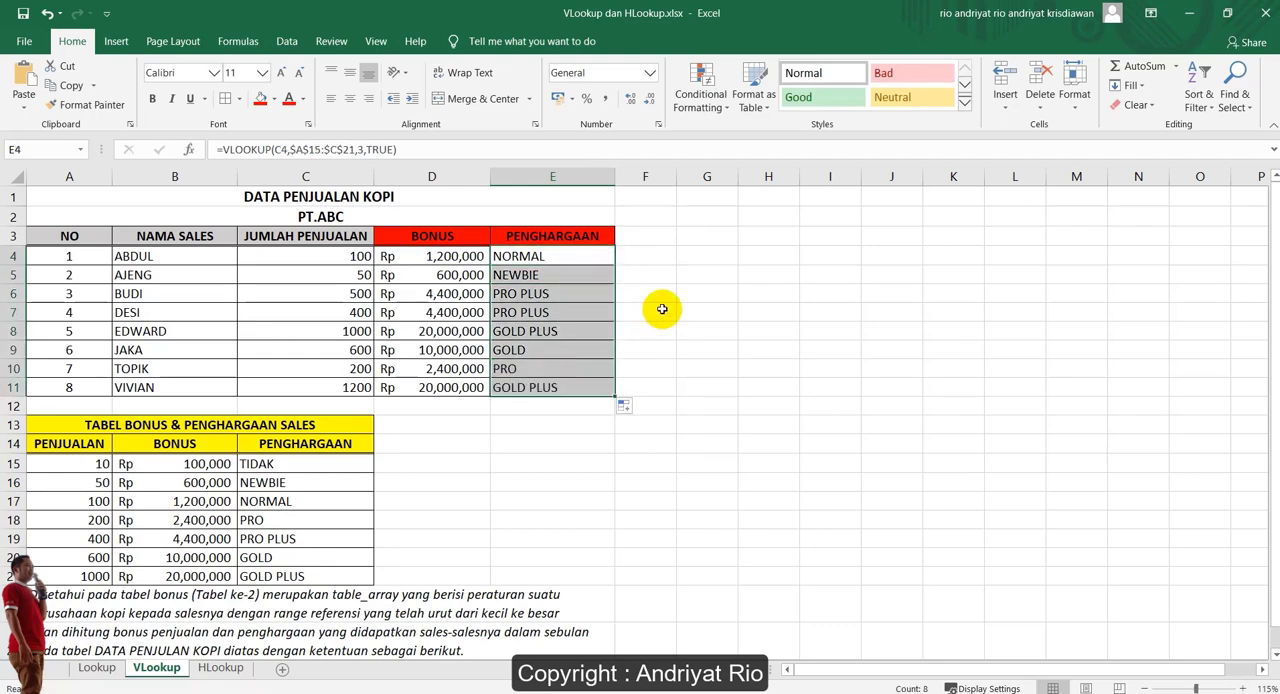
{"action": "left_click", "coordinate": [663, 307]}
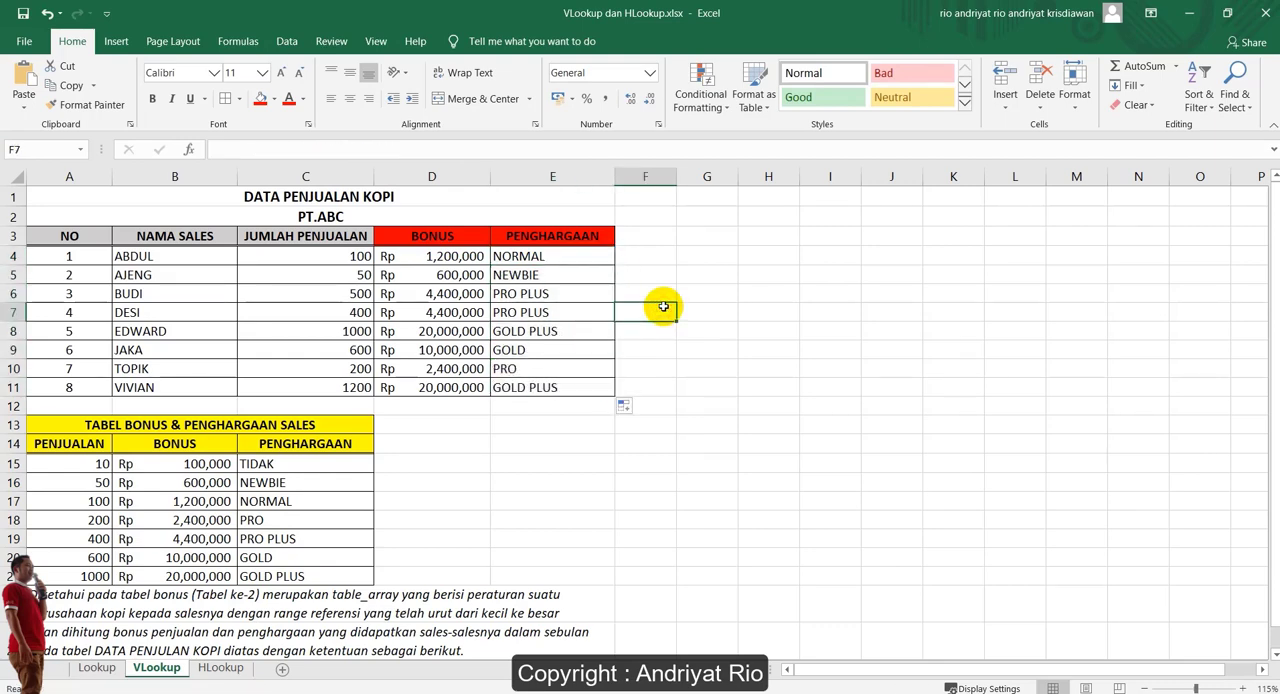